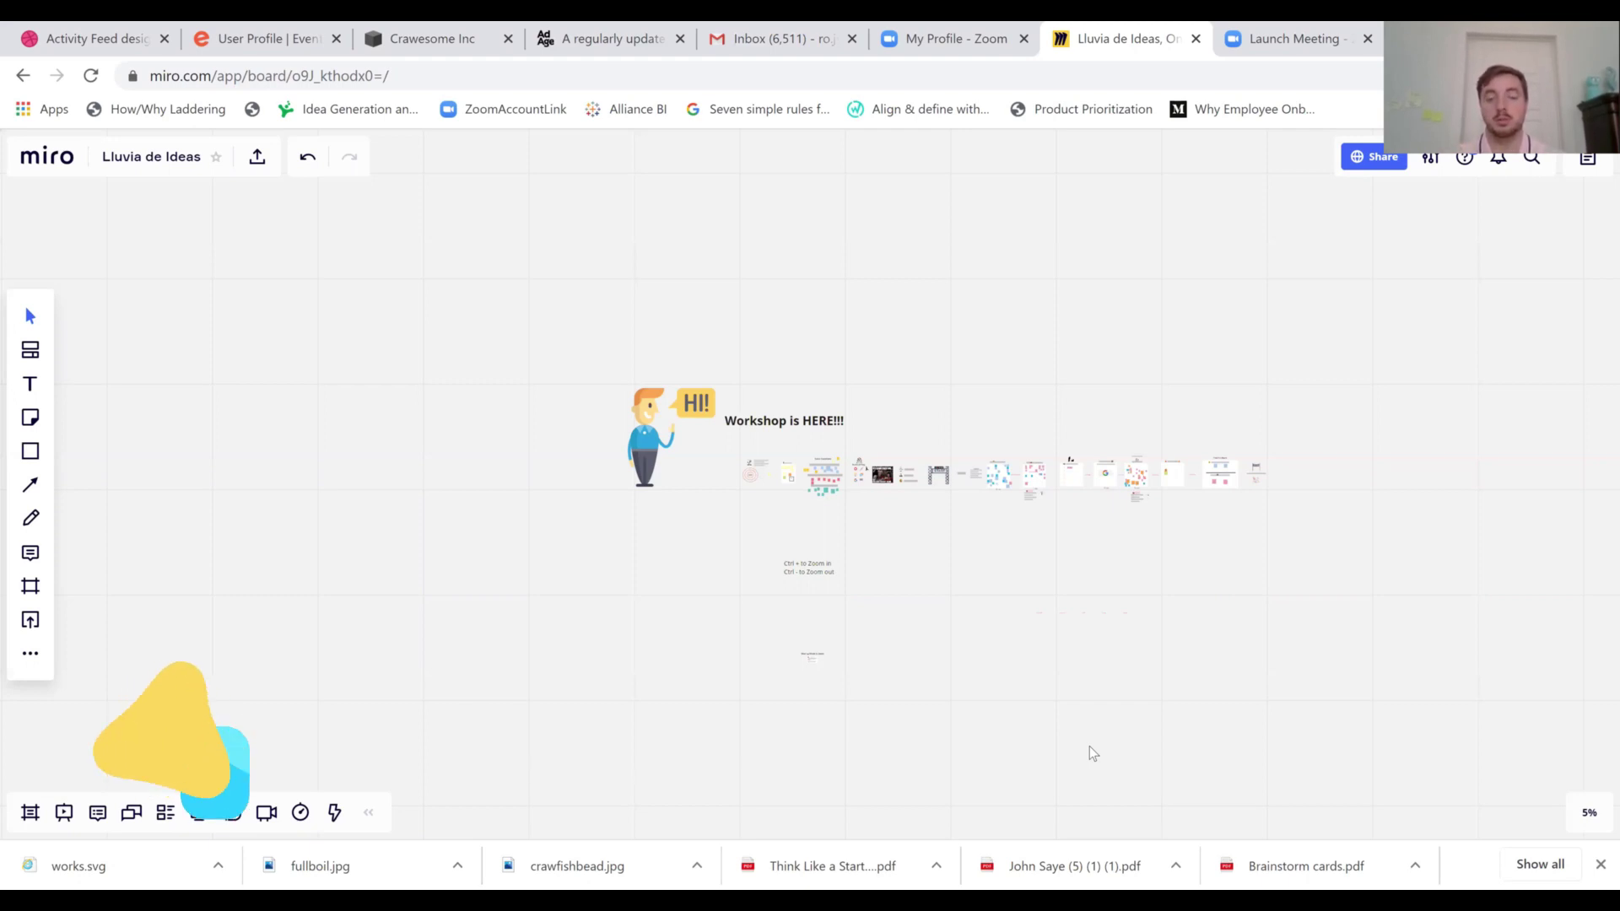
# - Zoom and pan to about 33% on the Landing Pad, Quick Questions and Rules of Play sections
pyautogui.hotkey('ctrl', '+')
pyautogui.hotkey('ctrl', '+')
pyautogui.hotkey('ctrl', '+')
pyautogui.hotkey('ctrl', '+')
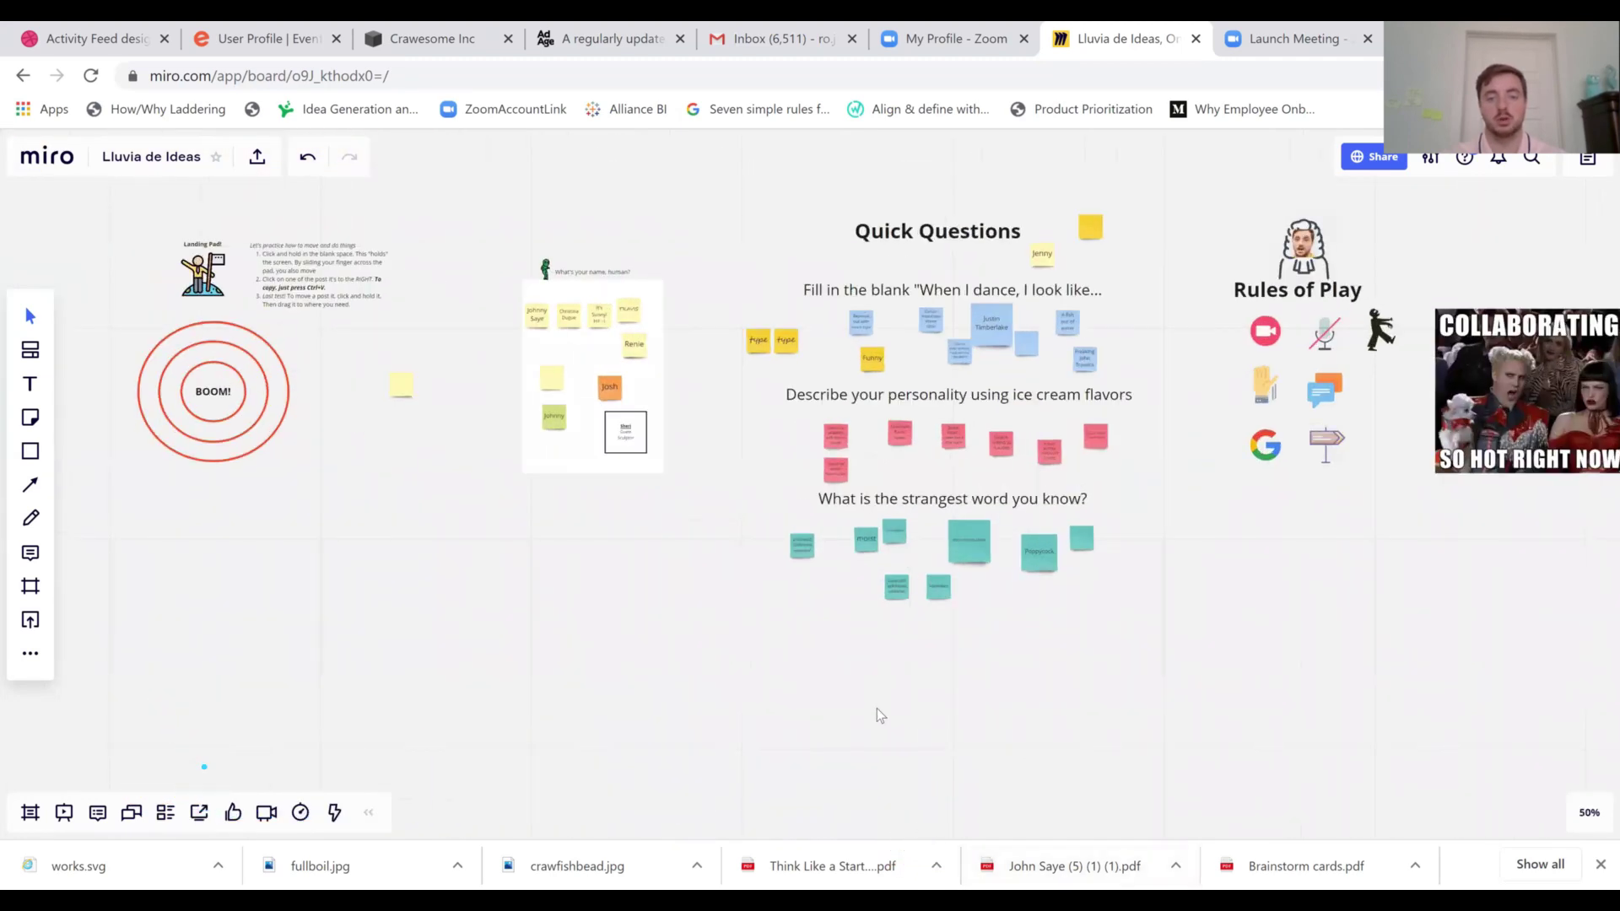
pyautogui.moveTo(832, 728); pyautogui.dragTo(822, 573)
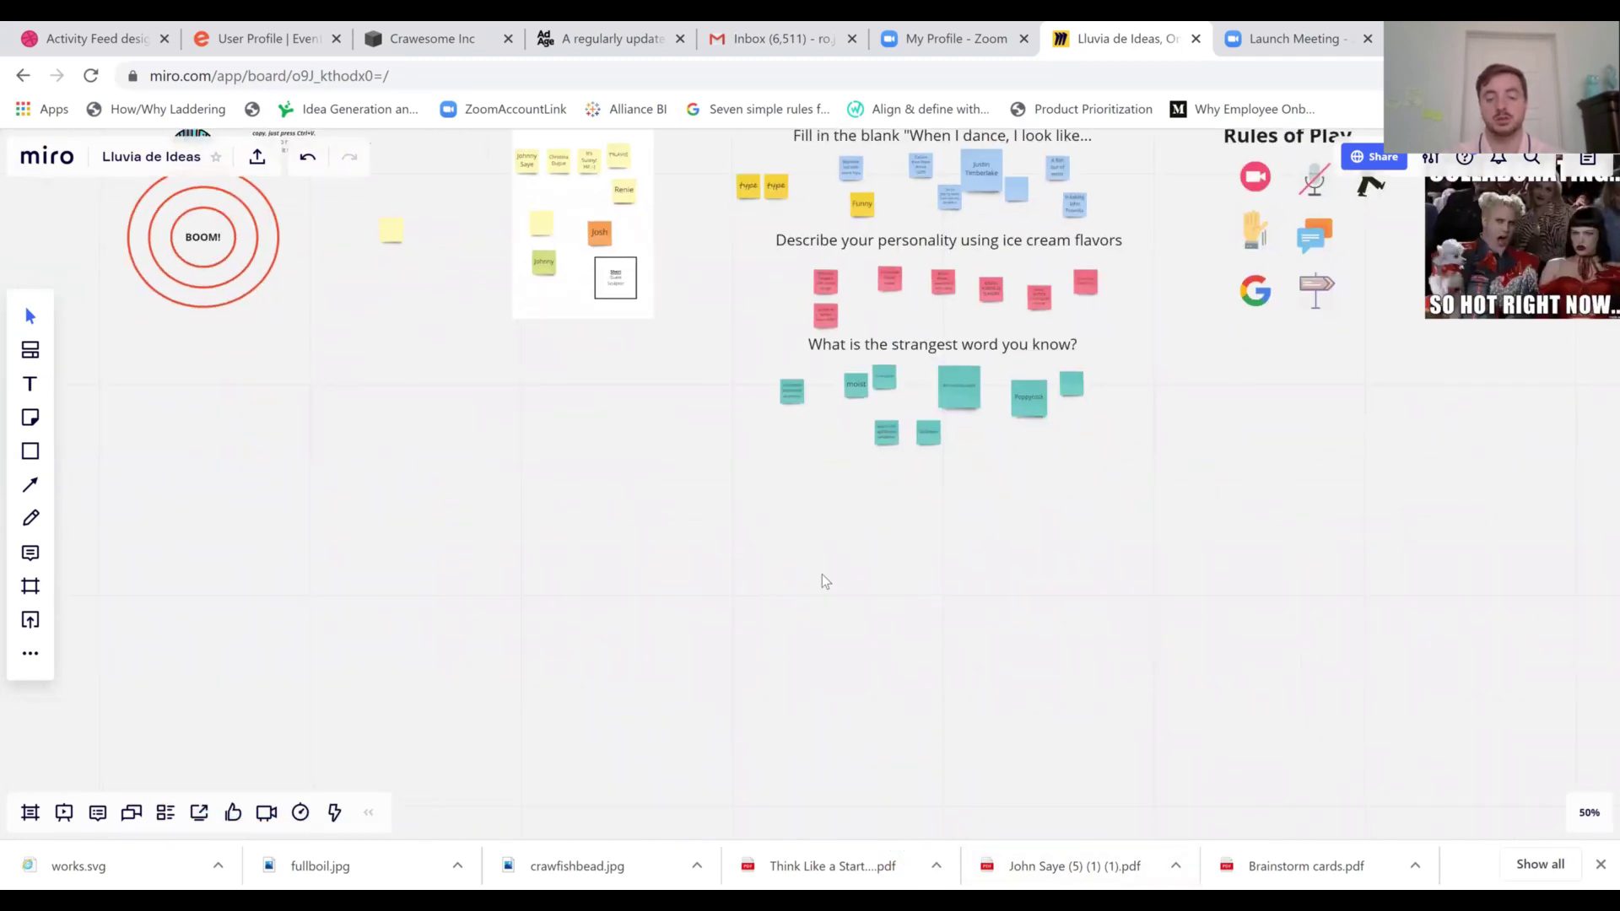
pyautogui.hotkey('ctrl', '-')
pyautogui.hotkey('ctrl', '-')
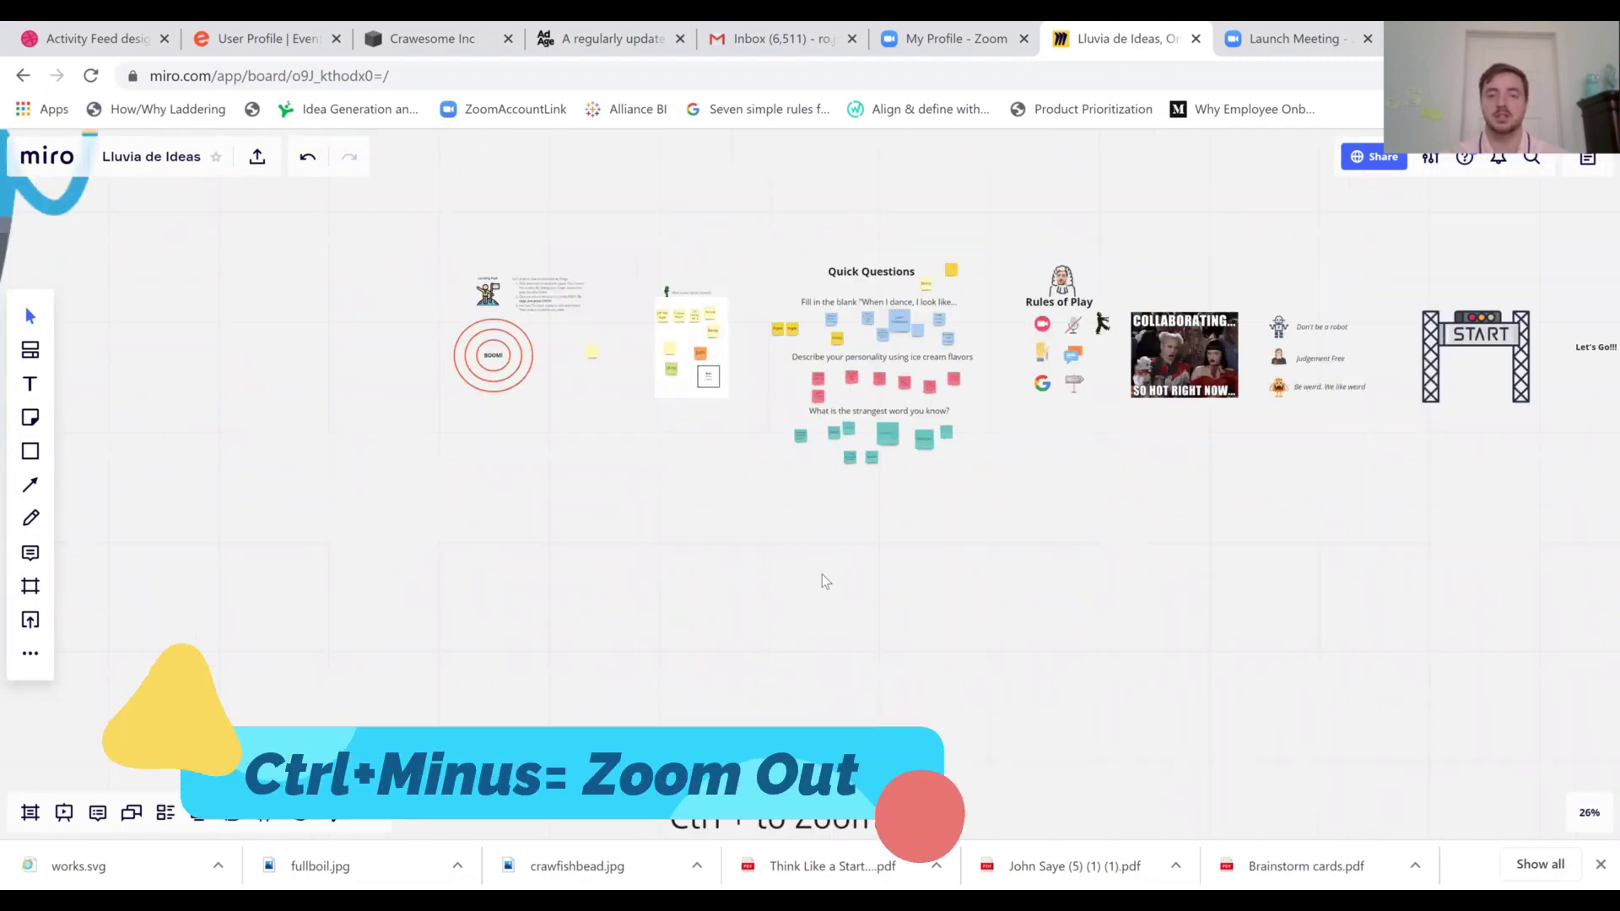
pyautogui.hotkey('ctrl', '-')
pyautogui.hotkey('ctrl', '-')
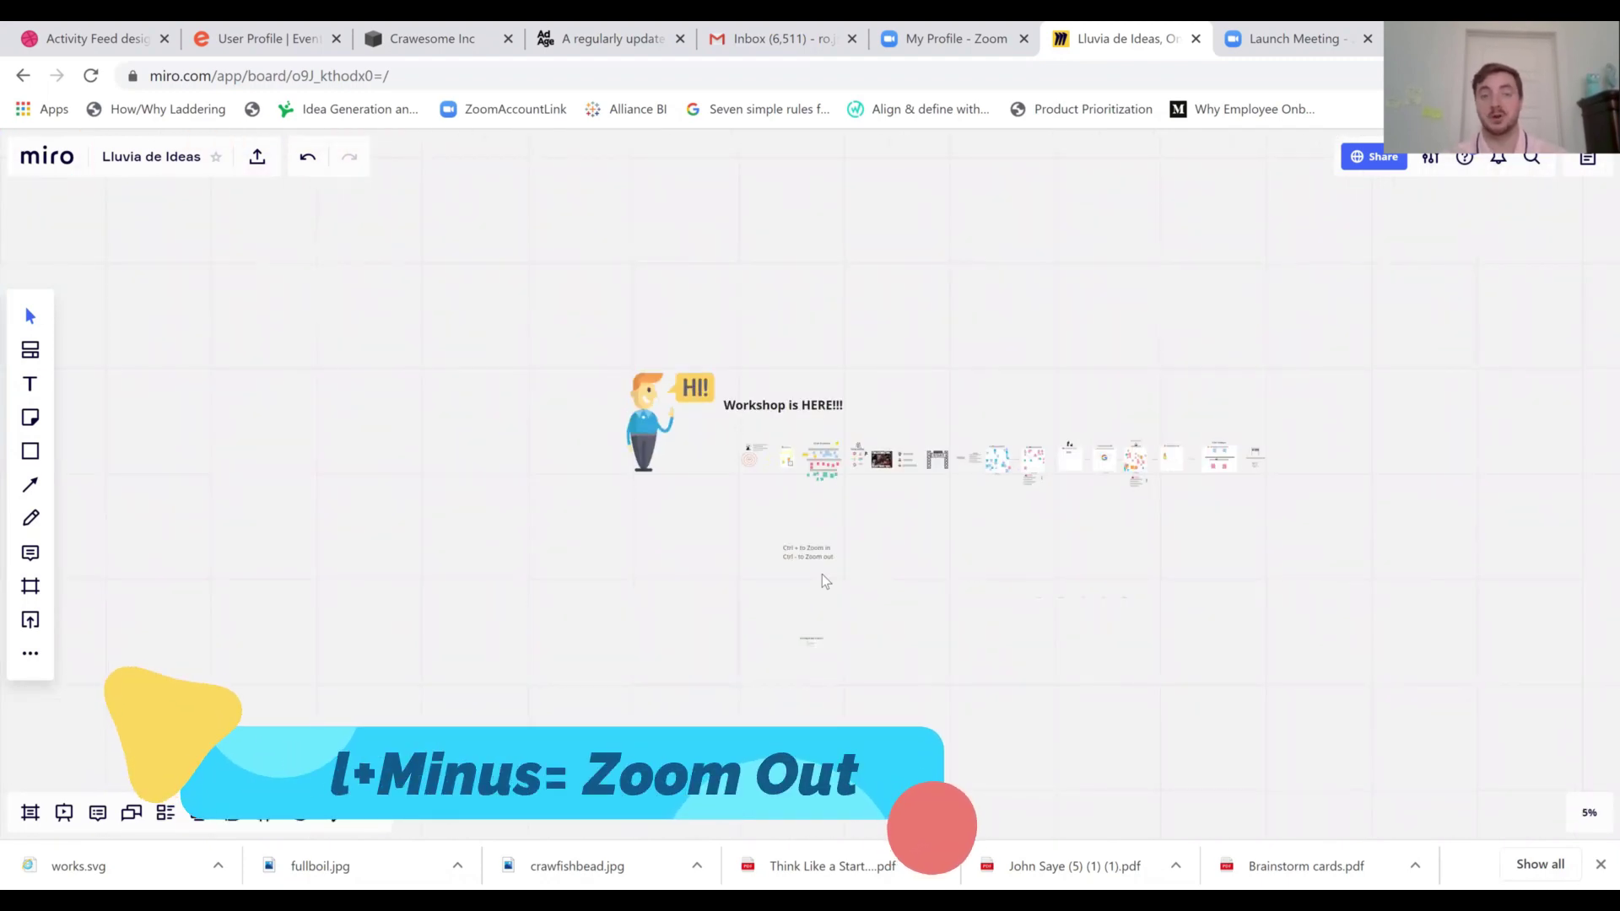
pyautogui.hotkey('ctrl', '+')
pyautogui.hotkey('ctrl', '+')
pyautogui.hotkey('ctrl', '+')
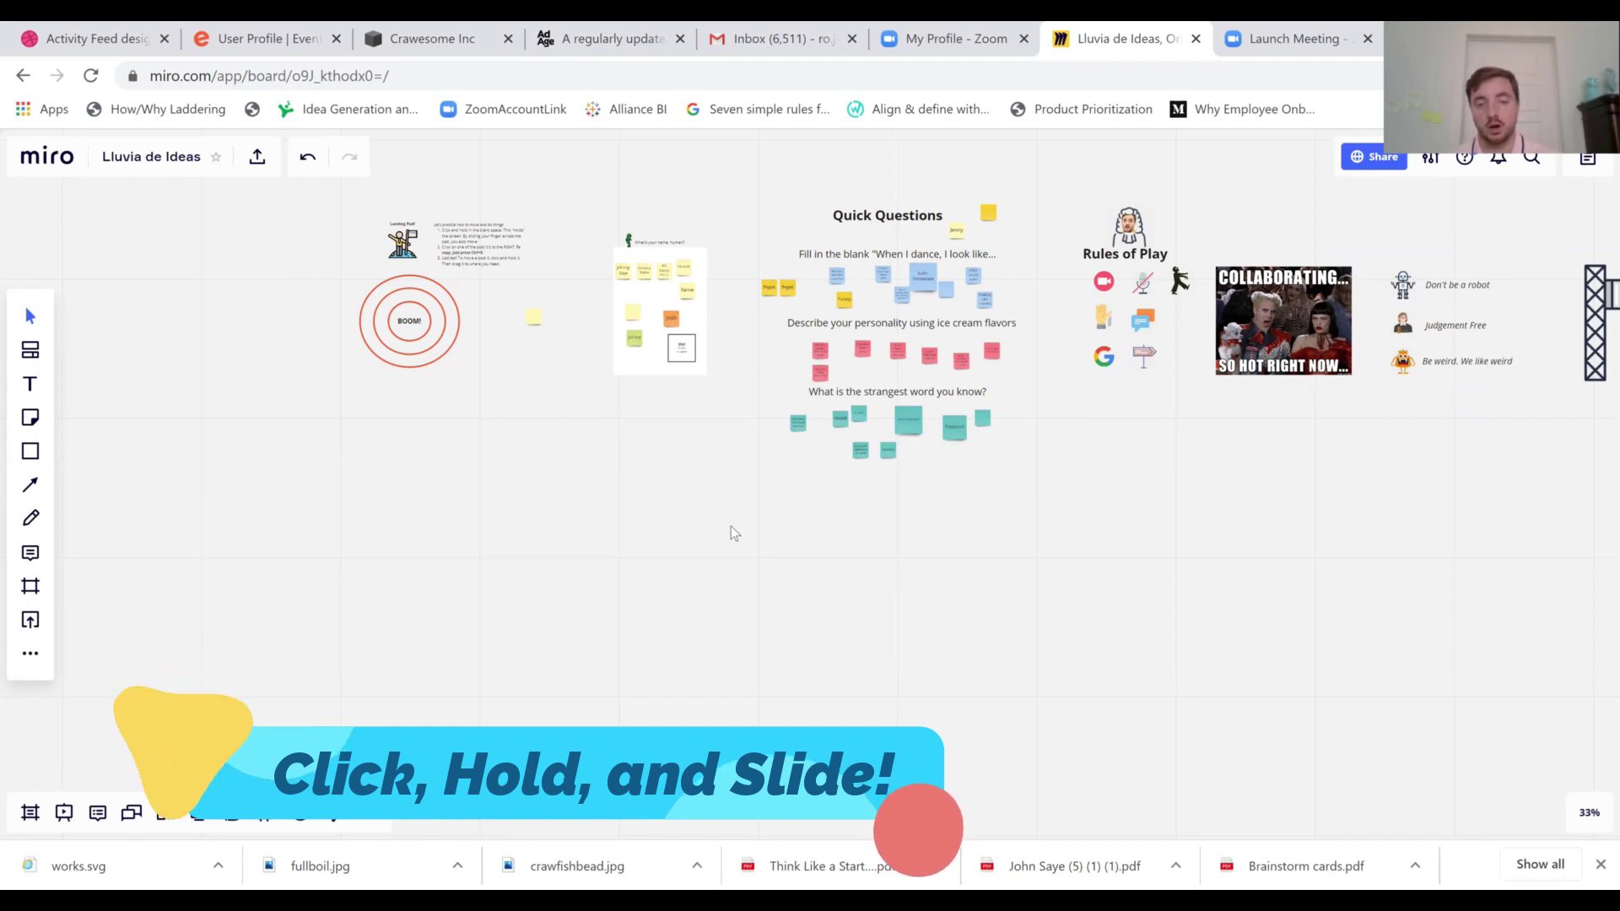
# - Pan and zoom to 75% on the Landing Pad's BOOM! target and its blank yellow note
pyautogui.moveTo(731, 524); pyautogui.dragTo(728, 525)
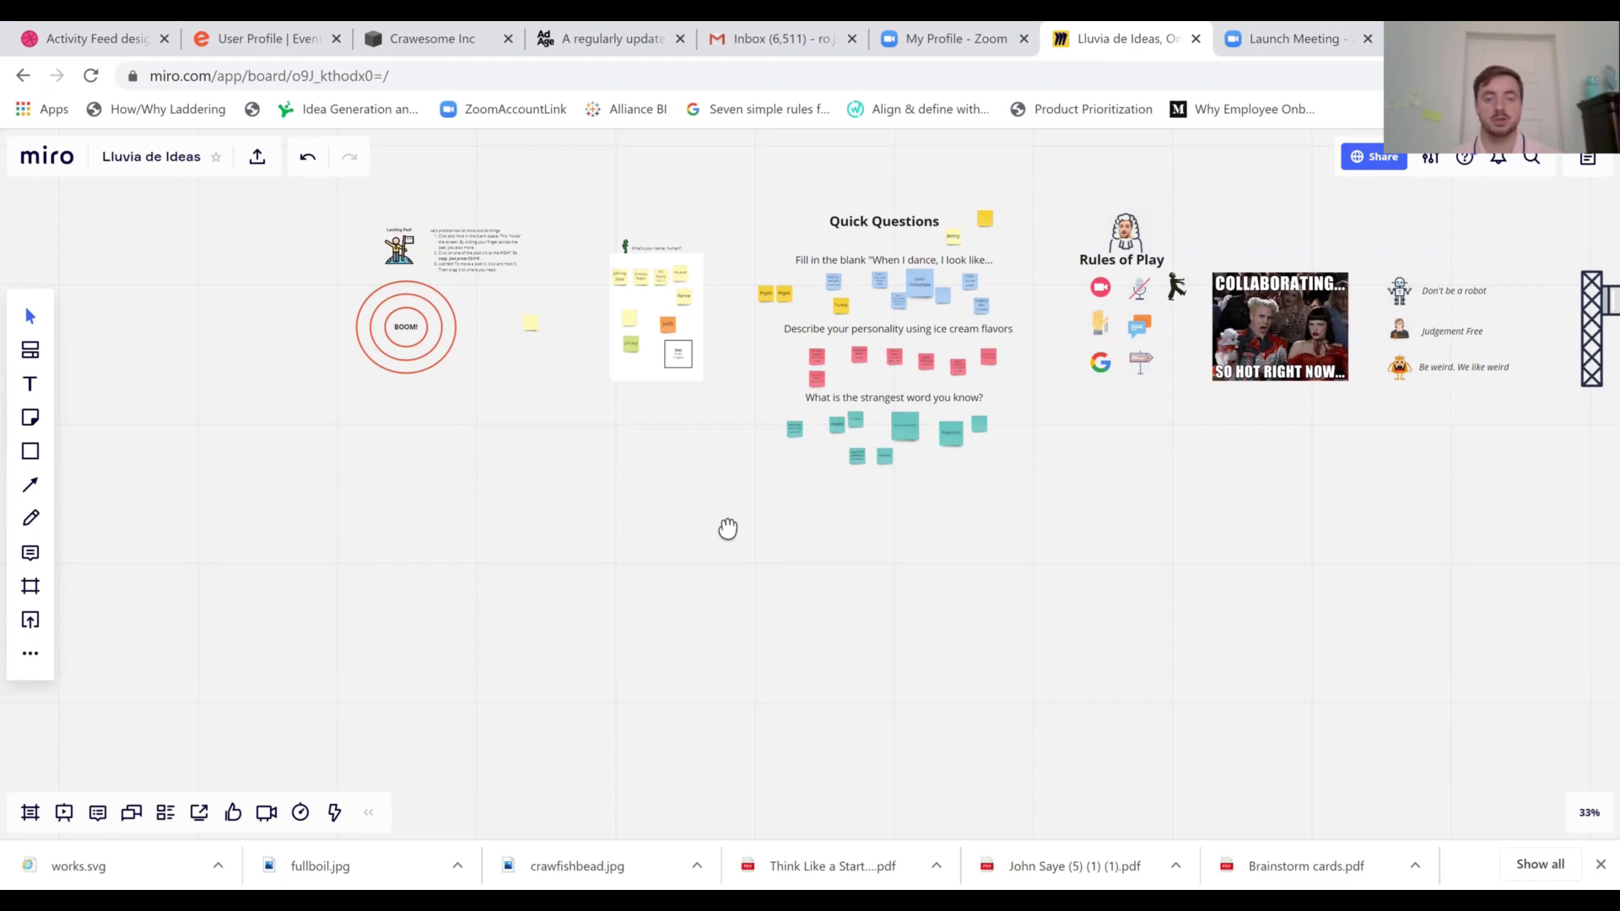
pyautogui.moveTo(727, 525)
pyautogui.mouseDown()
pyautogui.moveTo(749, 511)
pyautogui.moveTo(188, 564)
pyautogui.moveTo(481, 560)
pyautogui.moveTo(922, 644)
pyautogui.moveTo(802, 586)
pyautogui.moveTo(546, 543)
pyautogui.moveTo(750, 513)
pyautogui.mouseUp()
pyautogui.hscroll(-8, 750, 513)
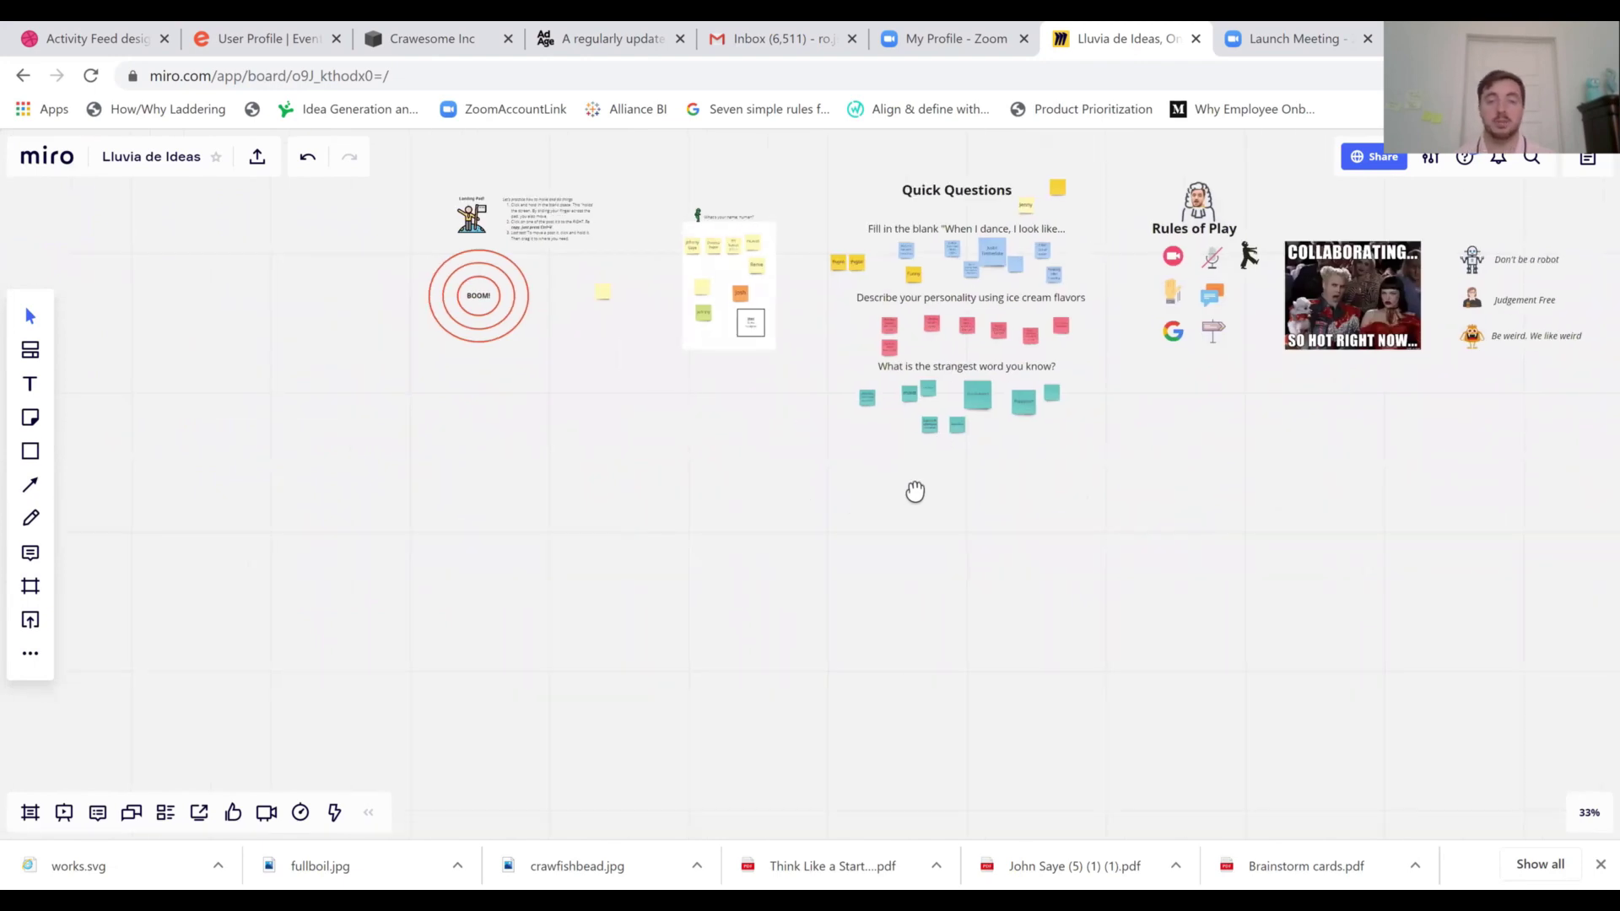
pyautogui.hscroll(10, 819, 512)
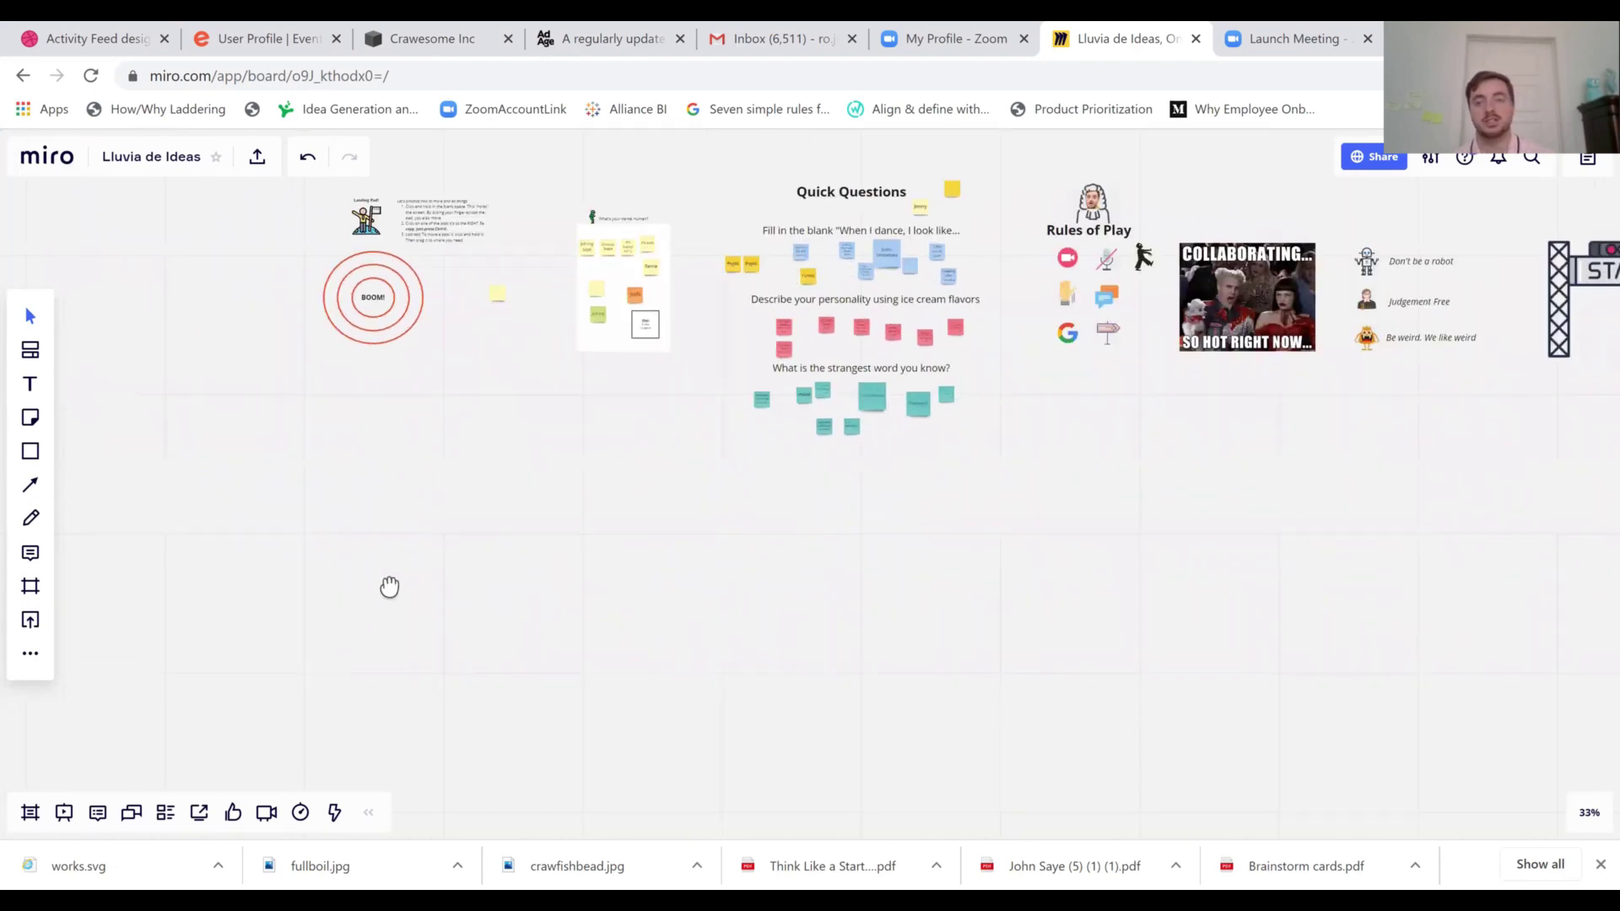
pyautogui.hscroll(-8, 795, 583)
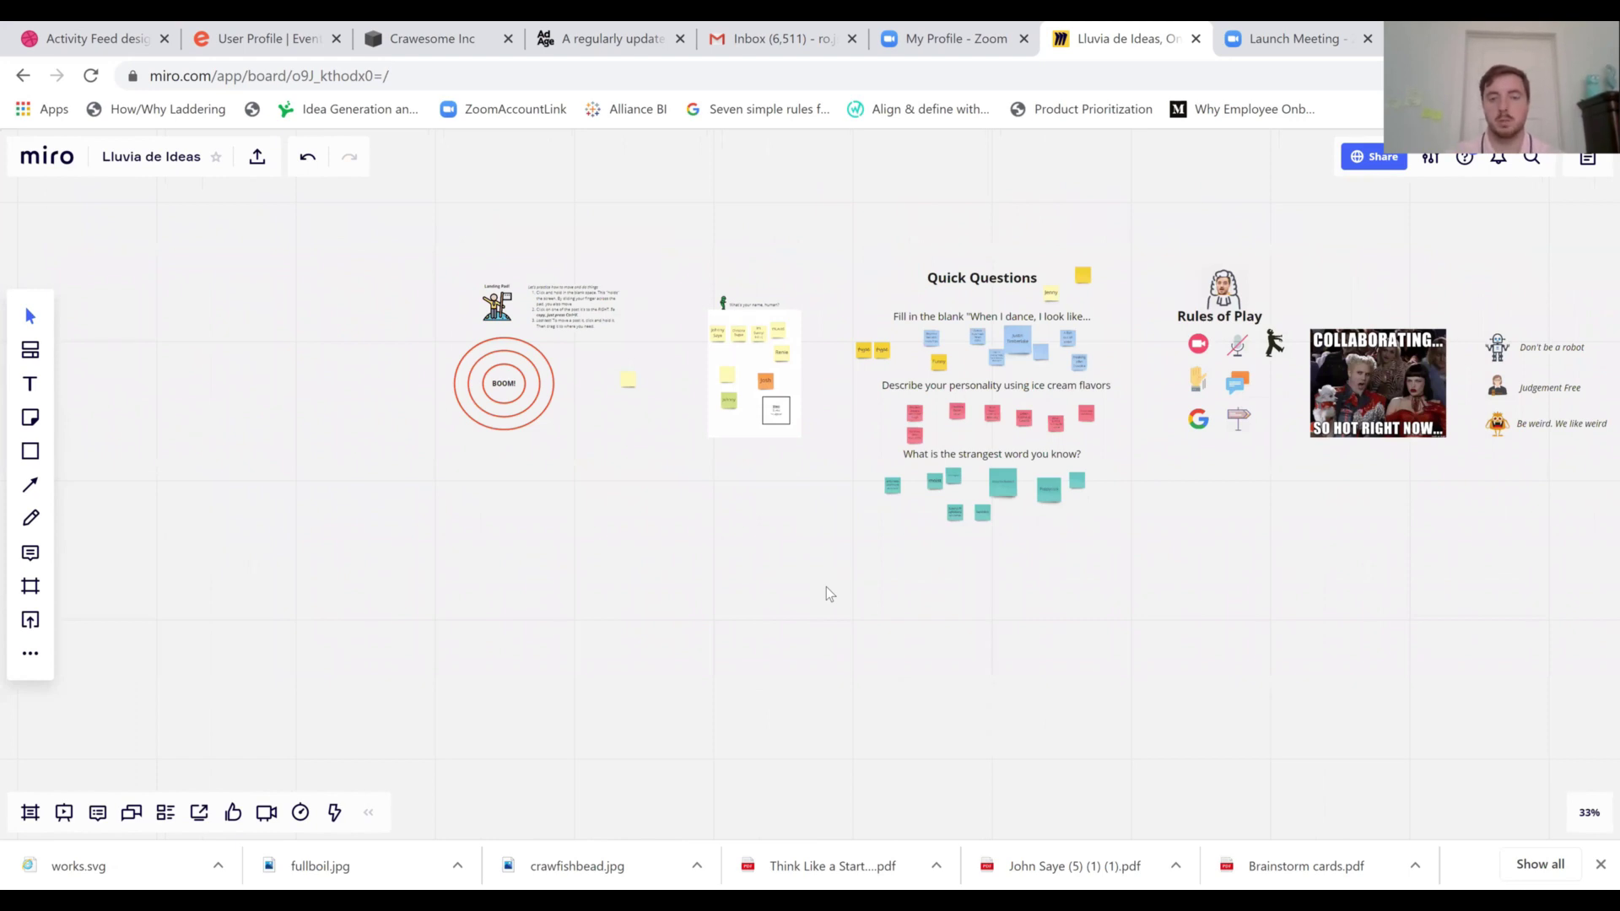
pyautogui.scroll(5, 827, 585)
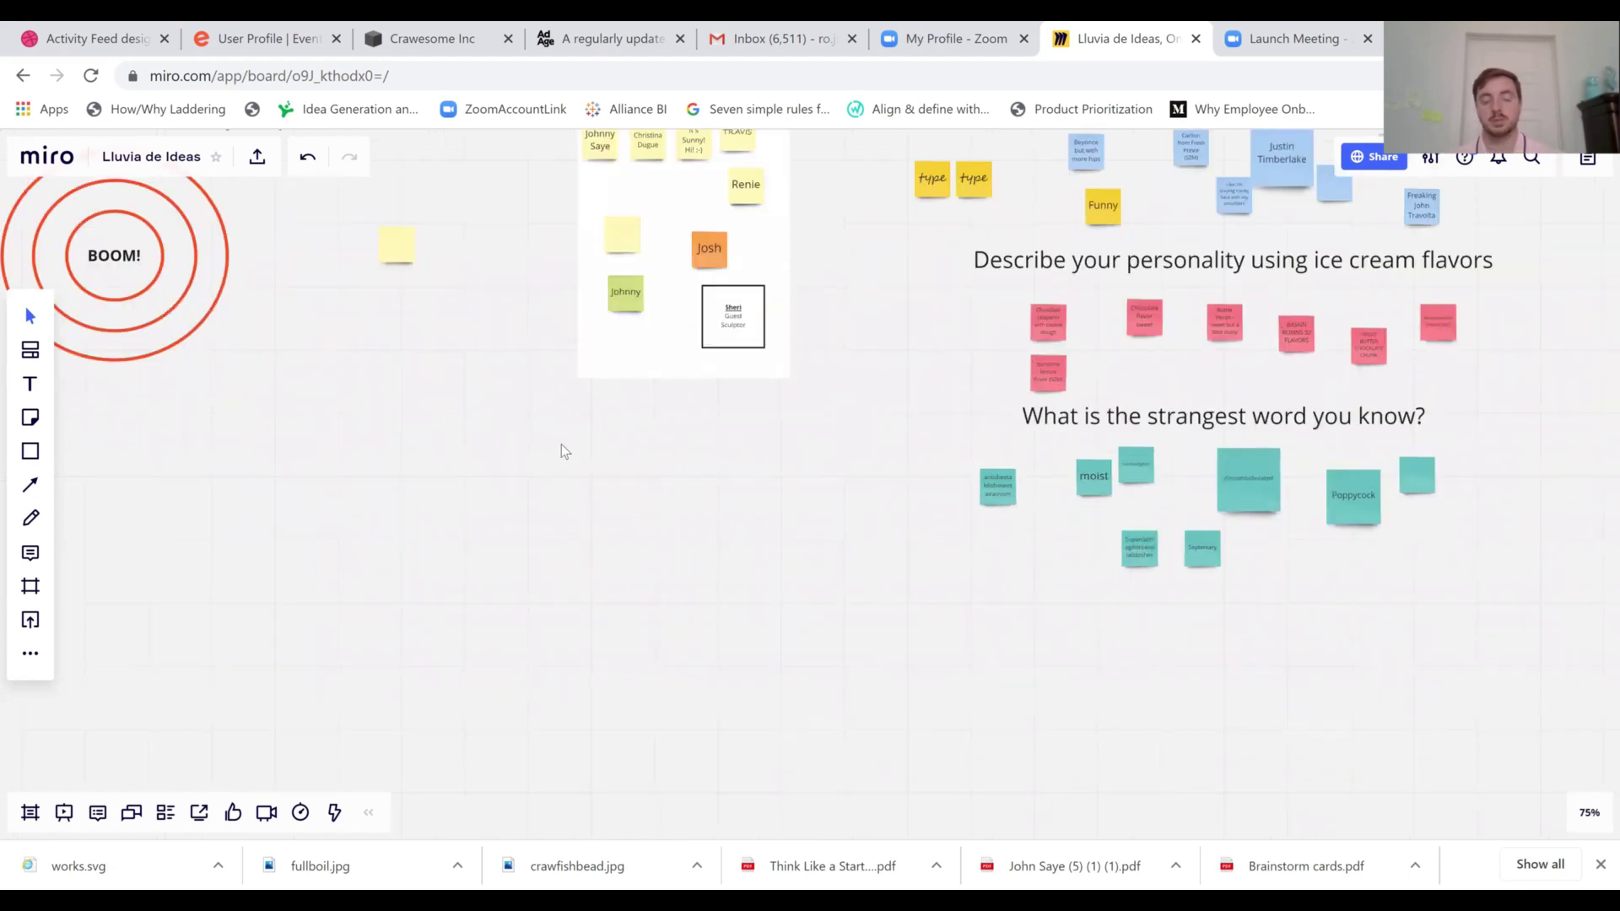
pyautogui.scroll(2, 560, 445)
pyautogui.hscroll(-1, 560, 445)
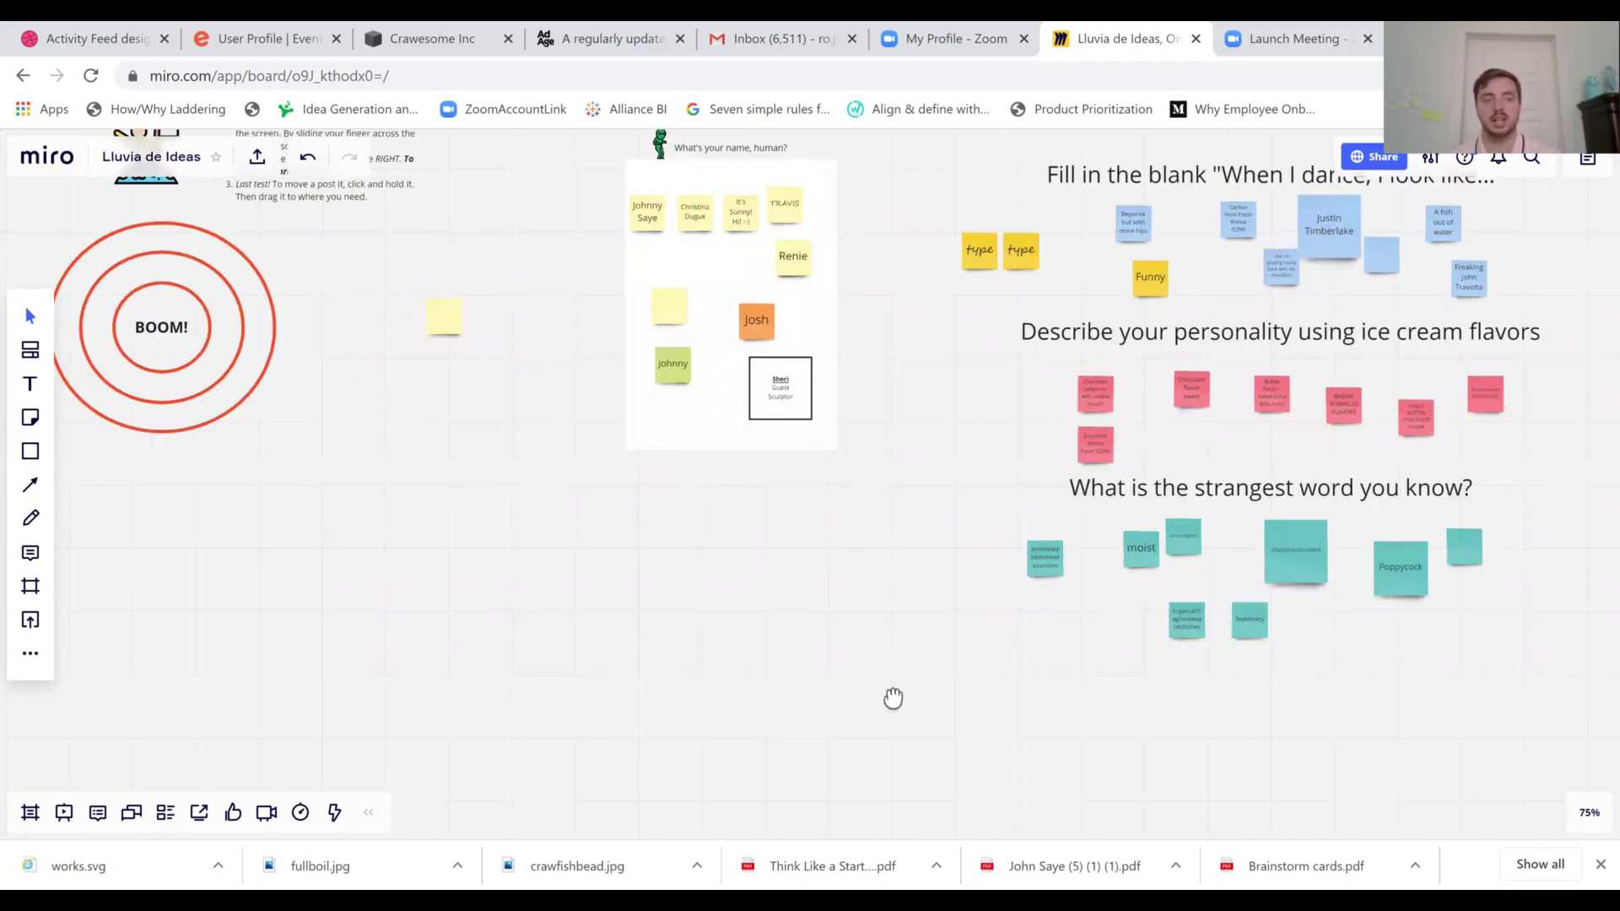
pyautogui.scroll(5, 893, 699)
pyautogui.hscroll(-6, 893, 699)
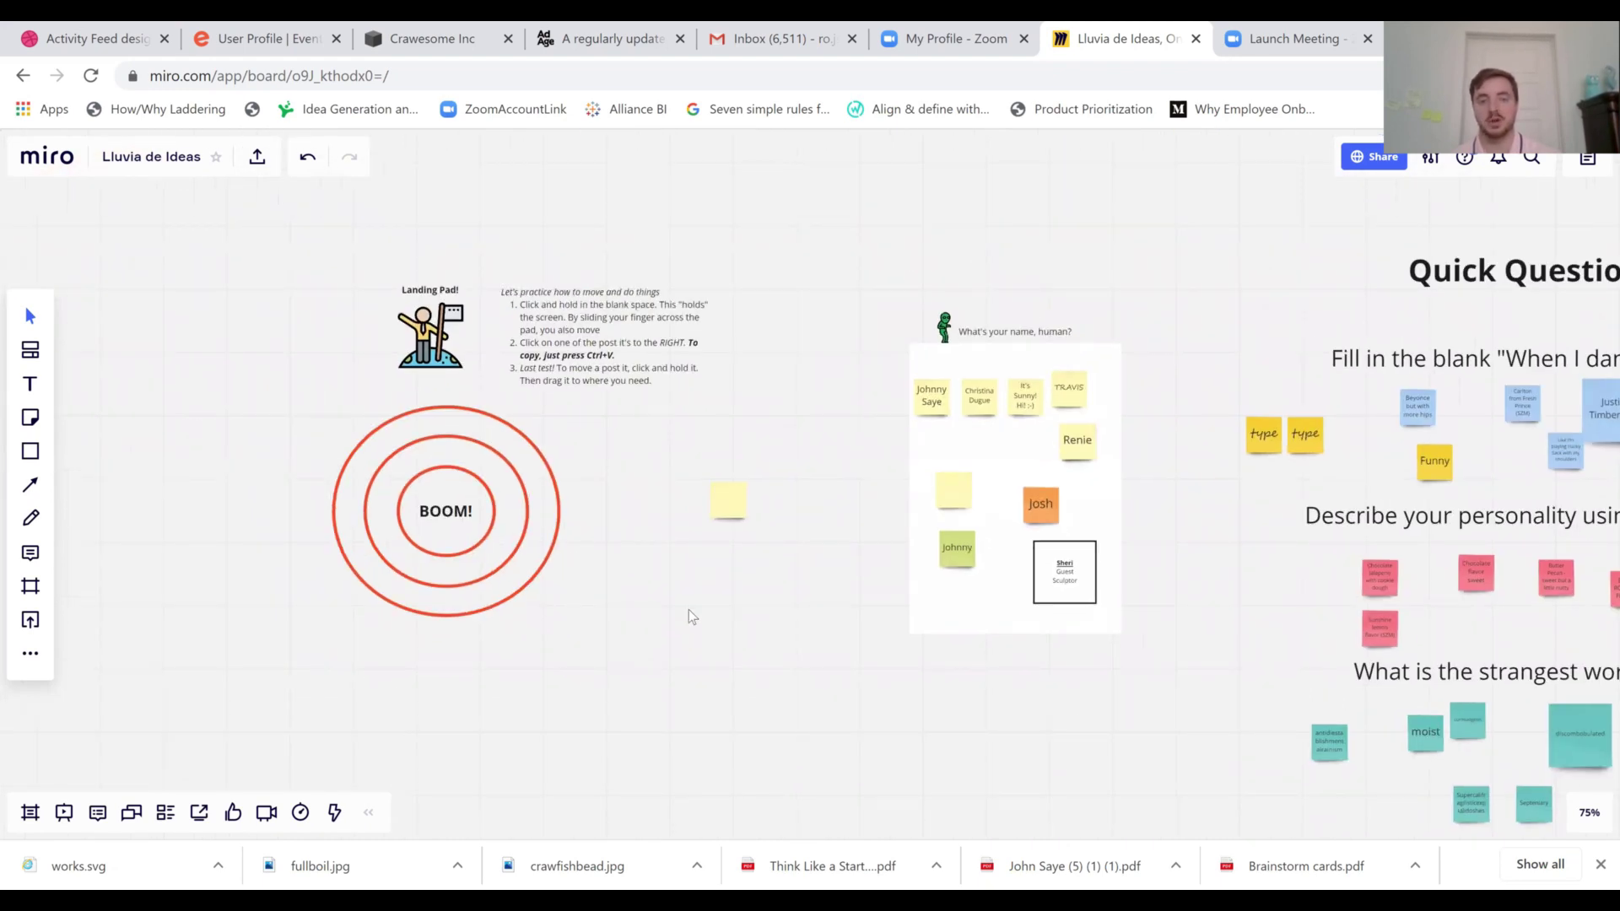
pyautogui.moveTo(721, 618); pyautogui.dragTo(738, 595)
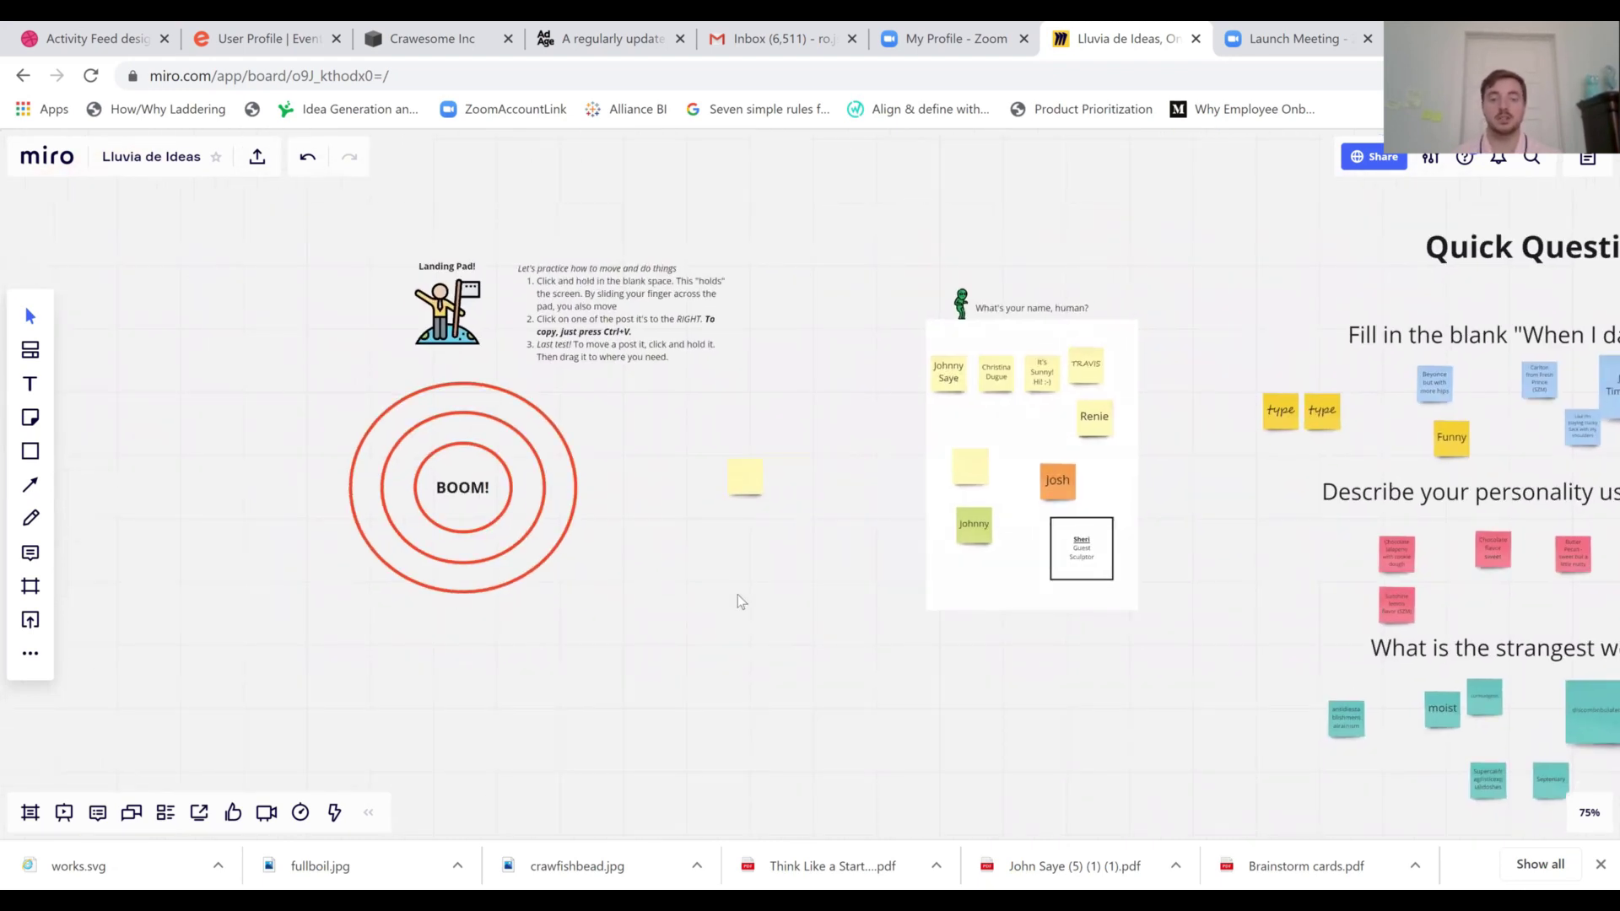
# - Make the sticky note beside the target darker yellow and enlarge it to about twice its size
pyautogui.click(746, 494)
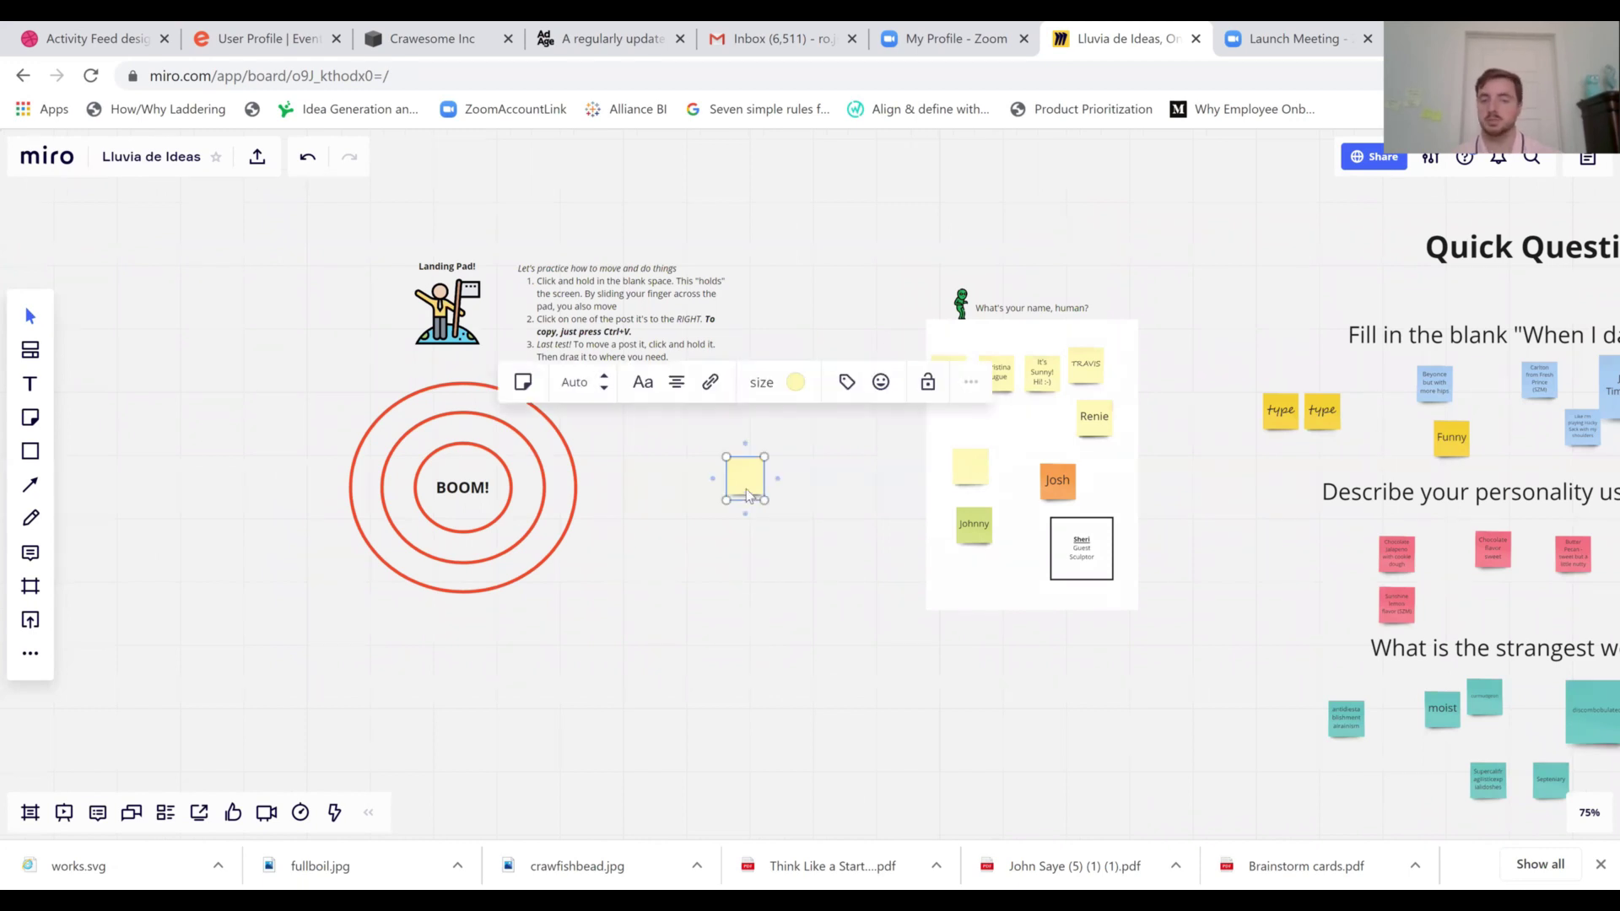
pyautogui.click(736, 473)
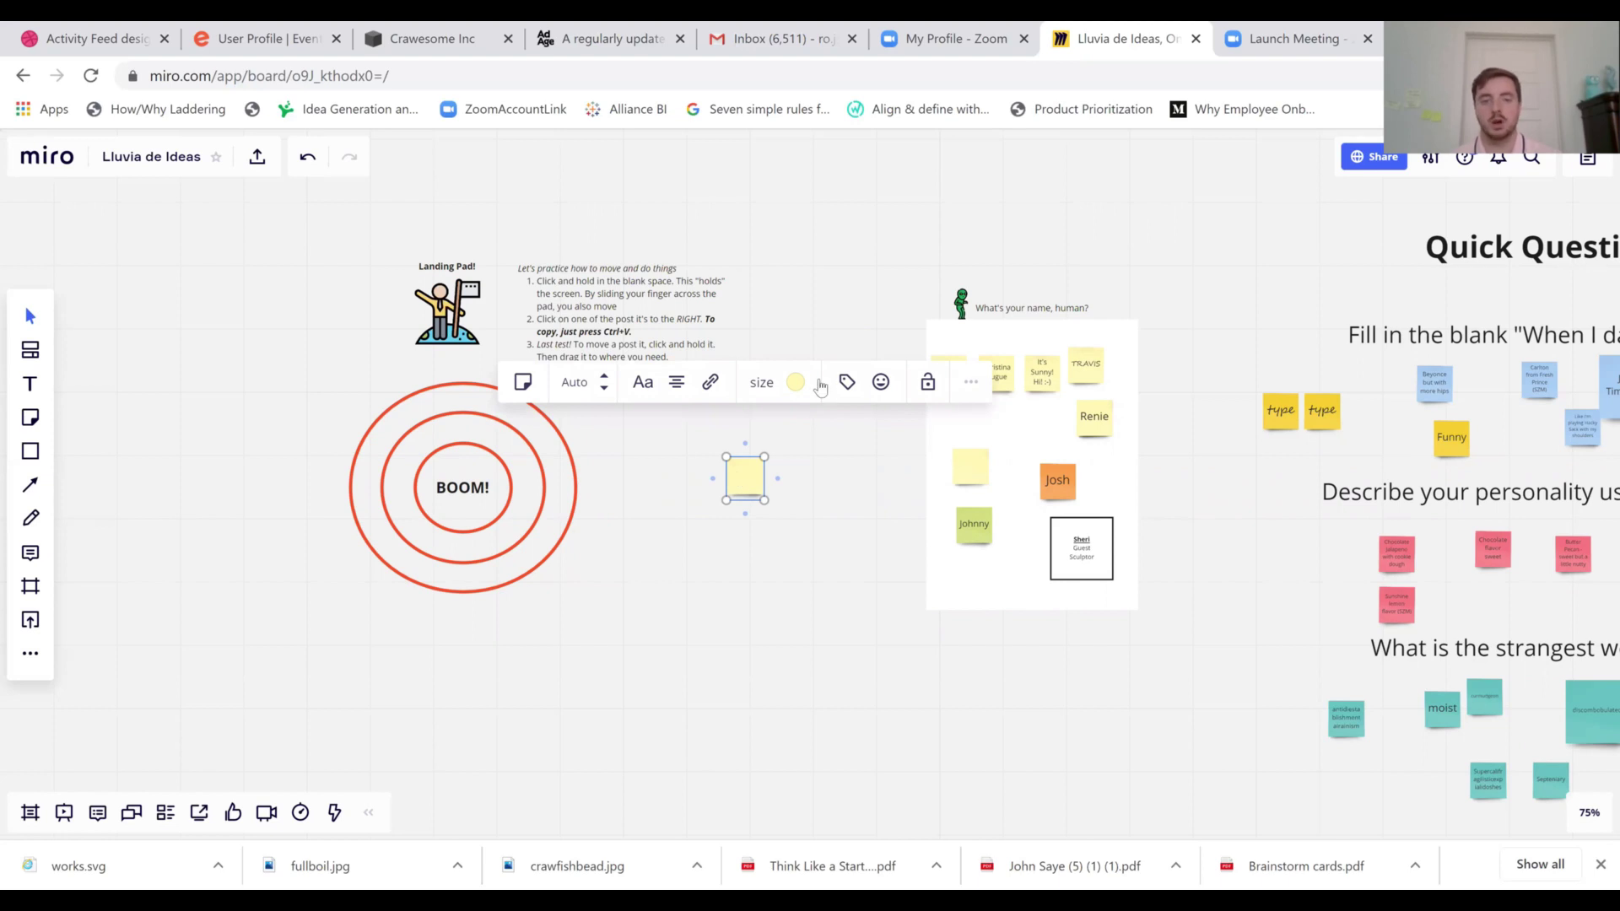
pyautogui.click(801, 384)
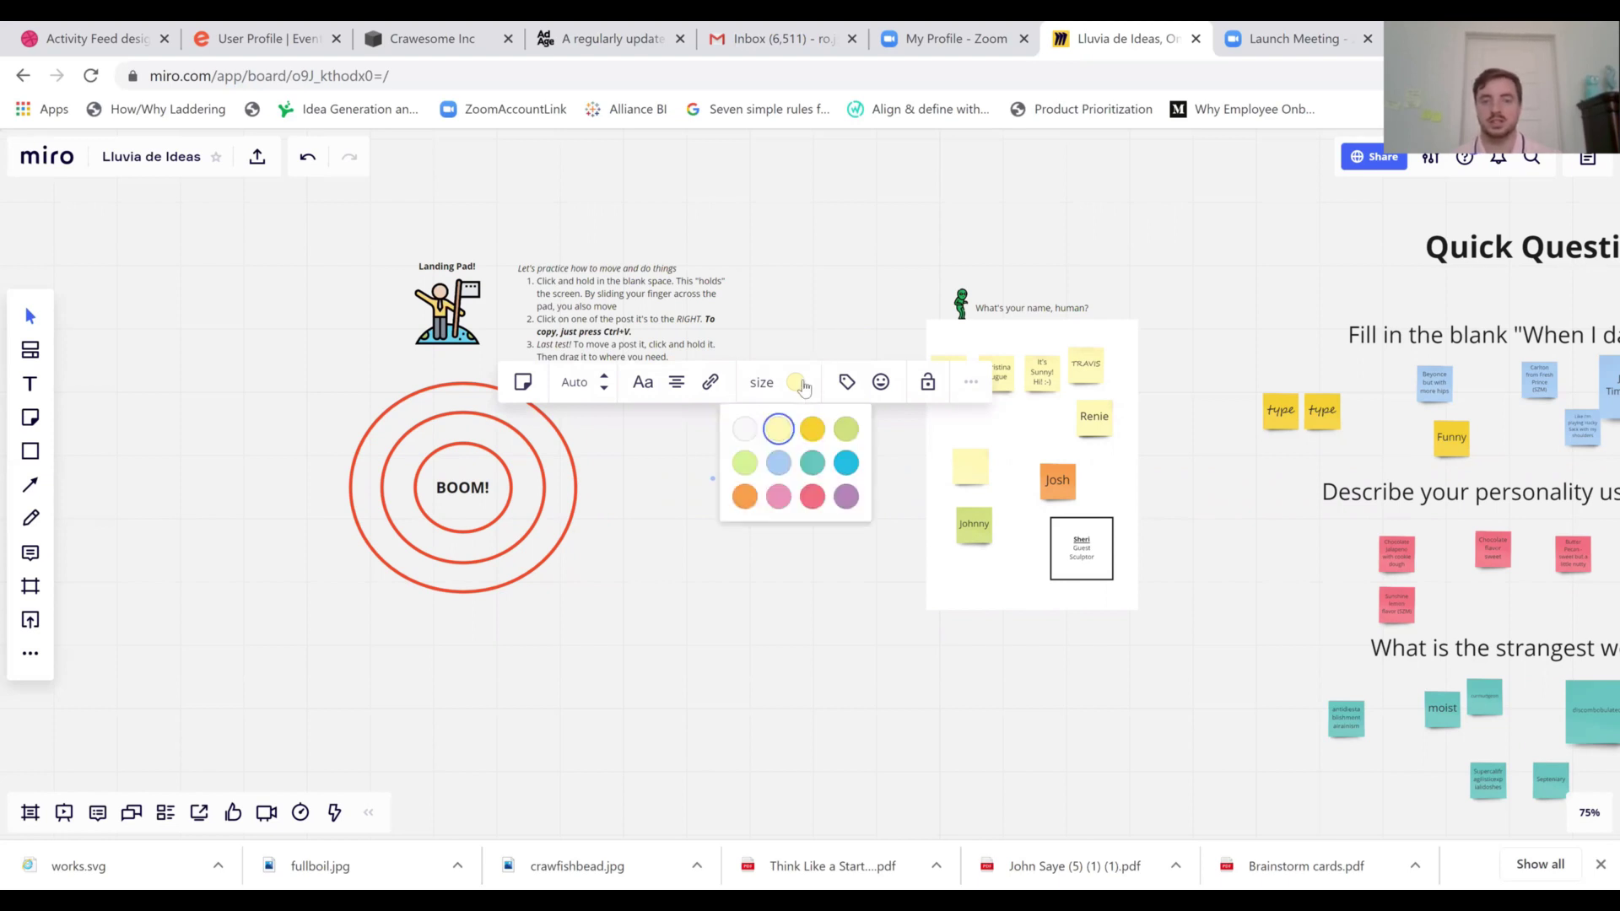
pyautogui.click(818, 432)
pyautogui.moveTo(765, 455); pyautogui.dragTo(814, 436)
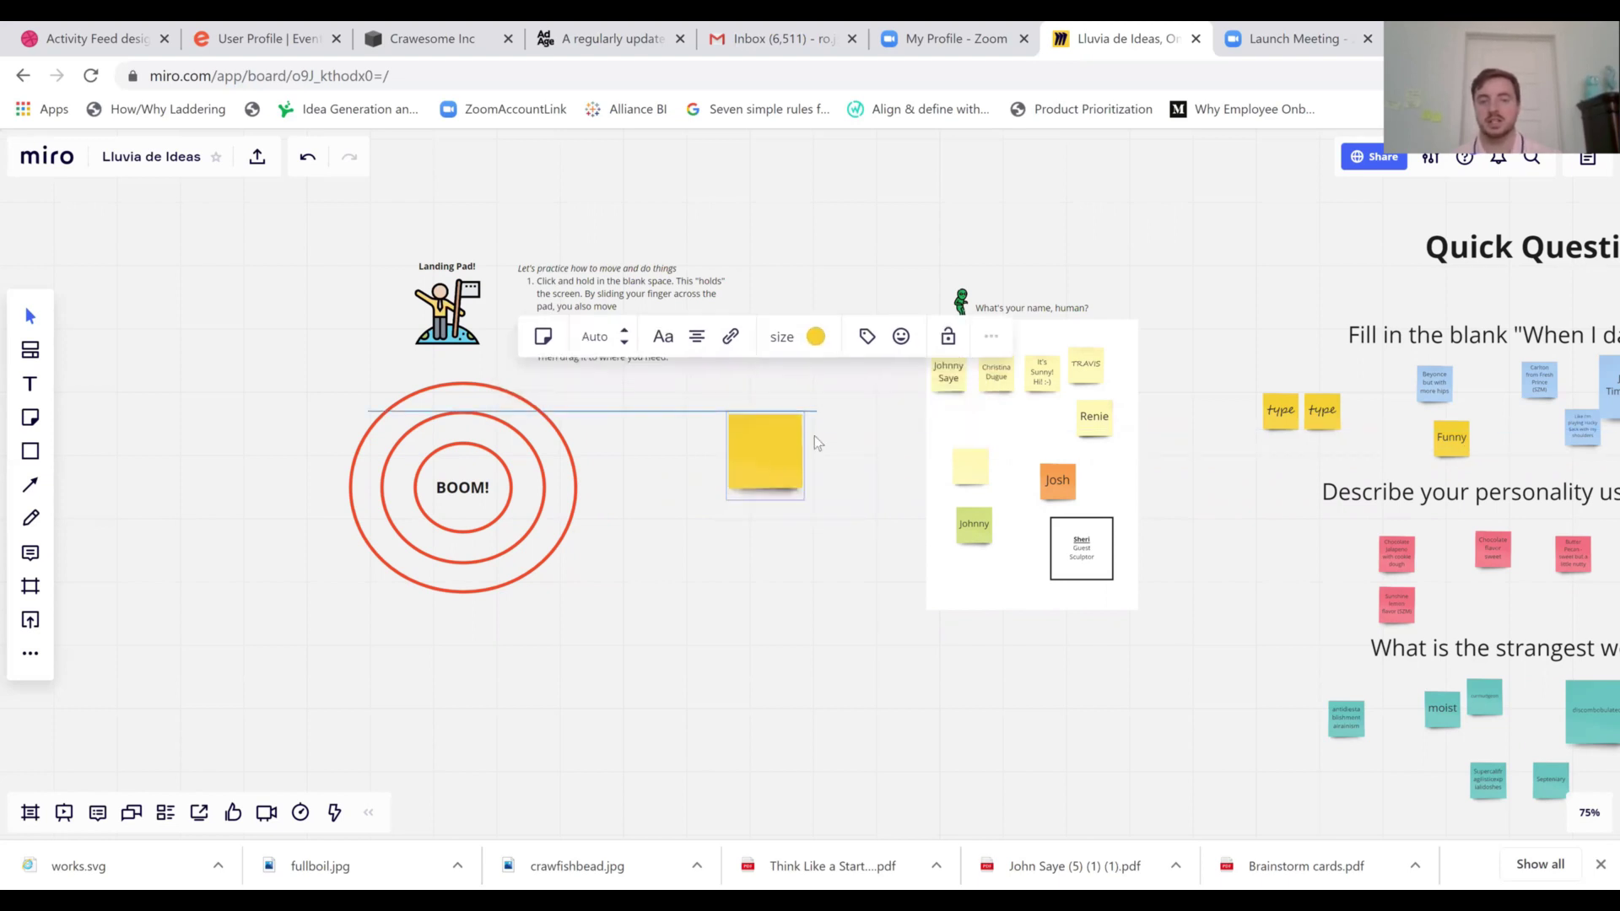
pyautogui.click(747, 606)
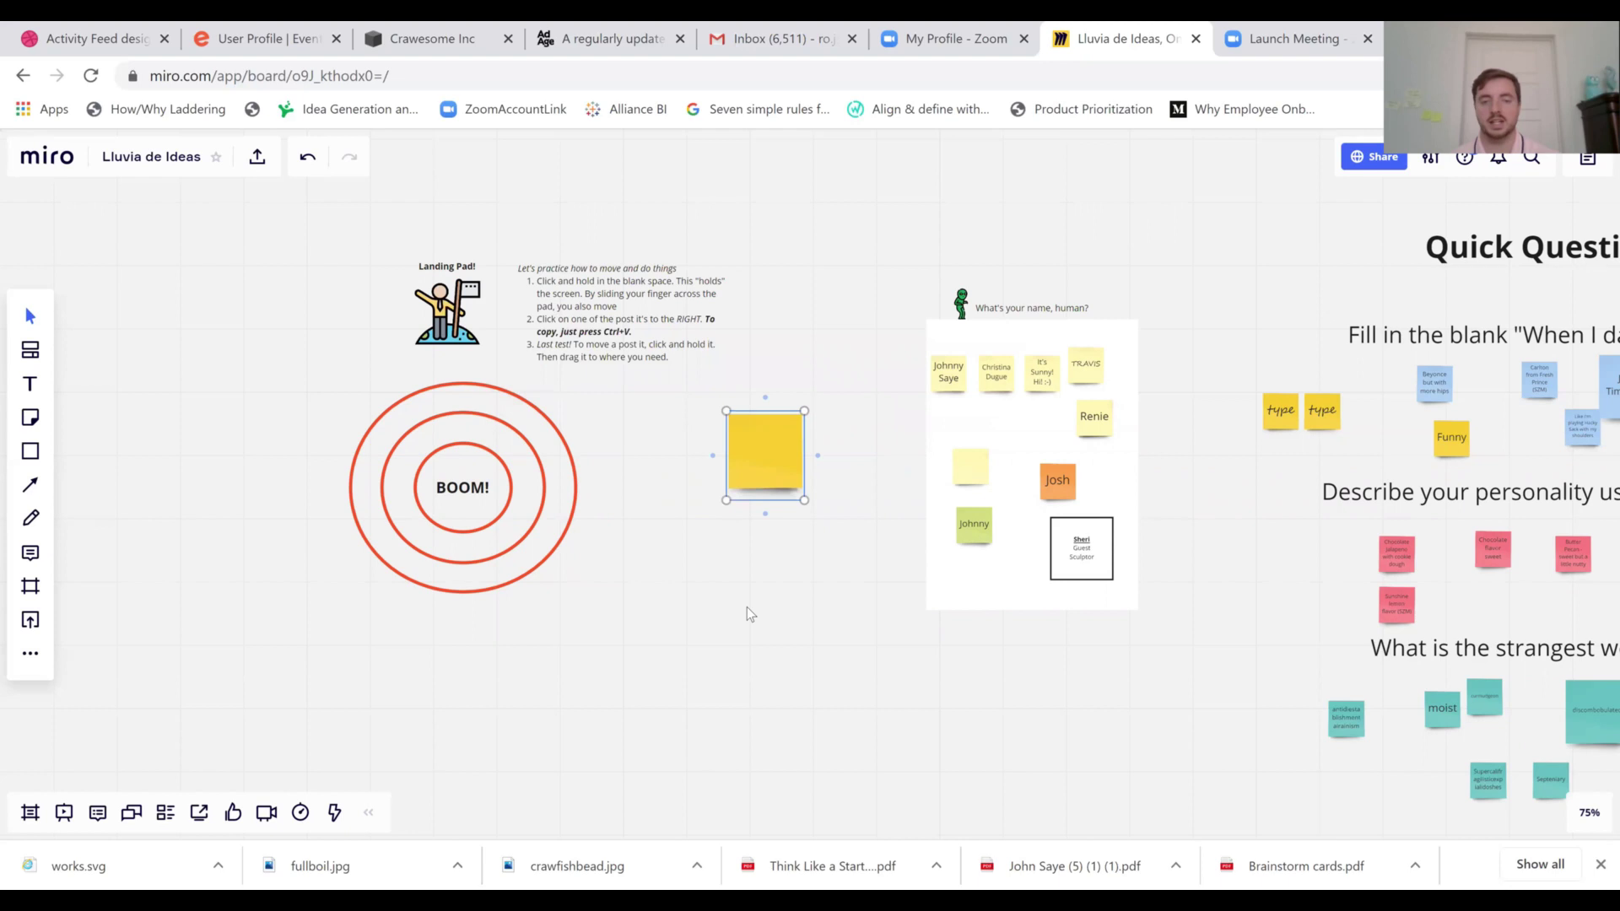
# - Write 'type' on the blank sticky note beside the BOOM! target
pyautogui.click(759, 464)
pyautogui.doubleClick(761, 466)
pyautogui.write('type')
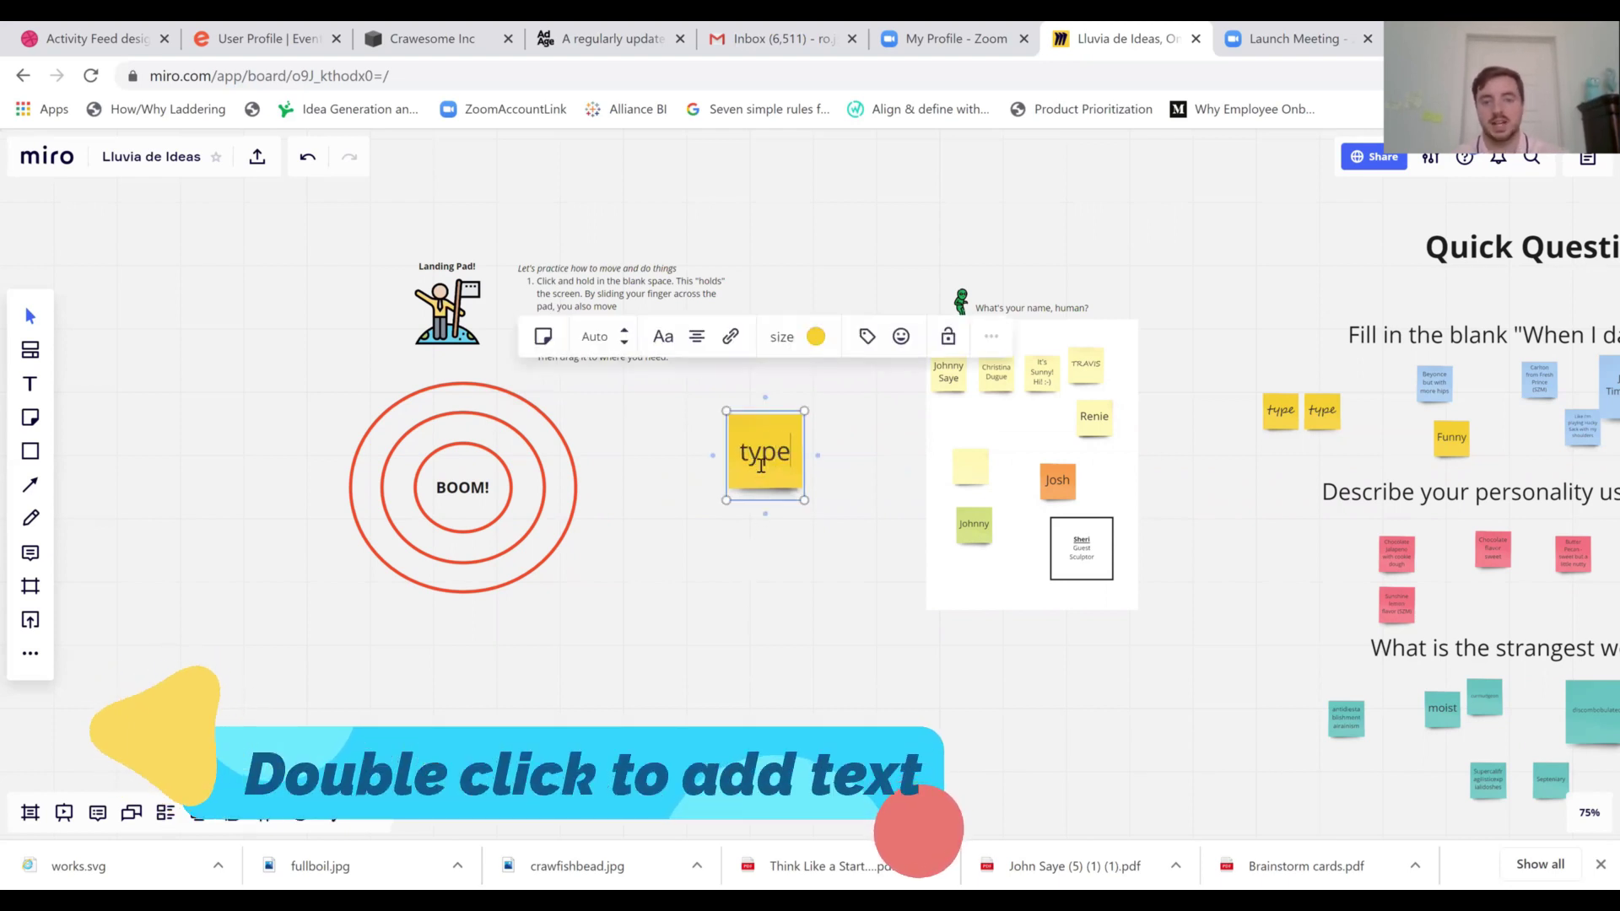
pyautogui.click(779, 582)
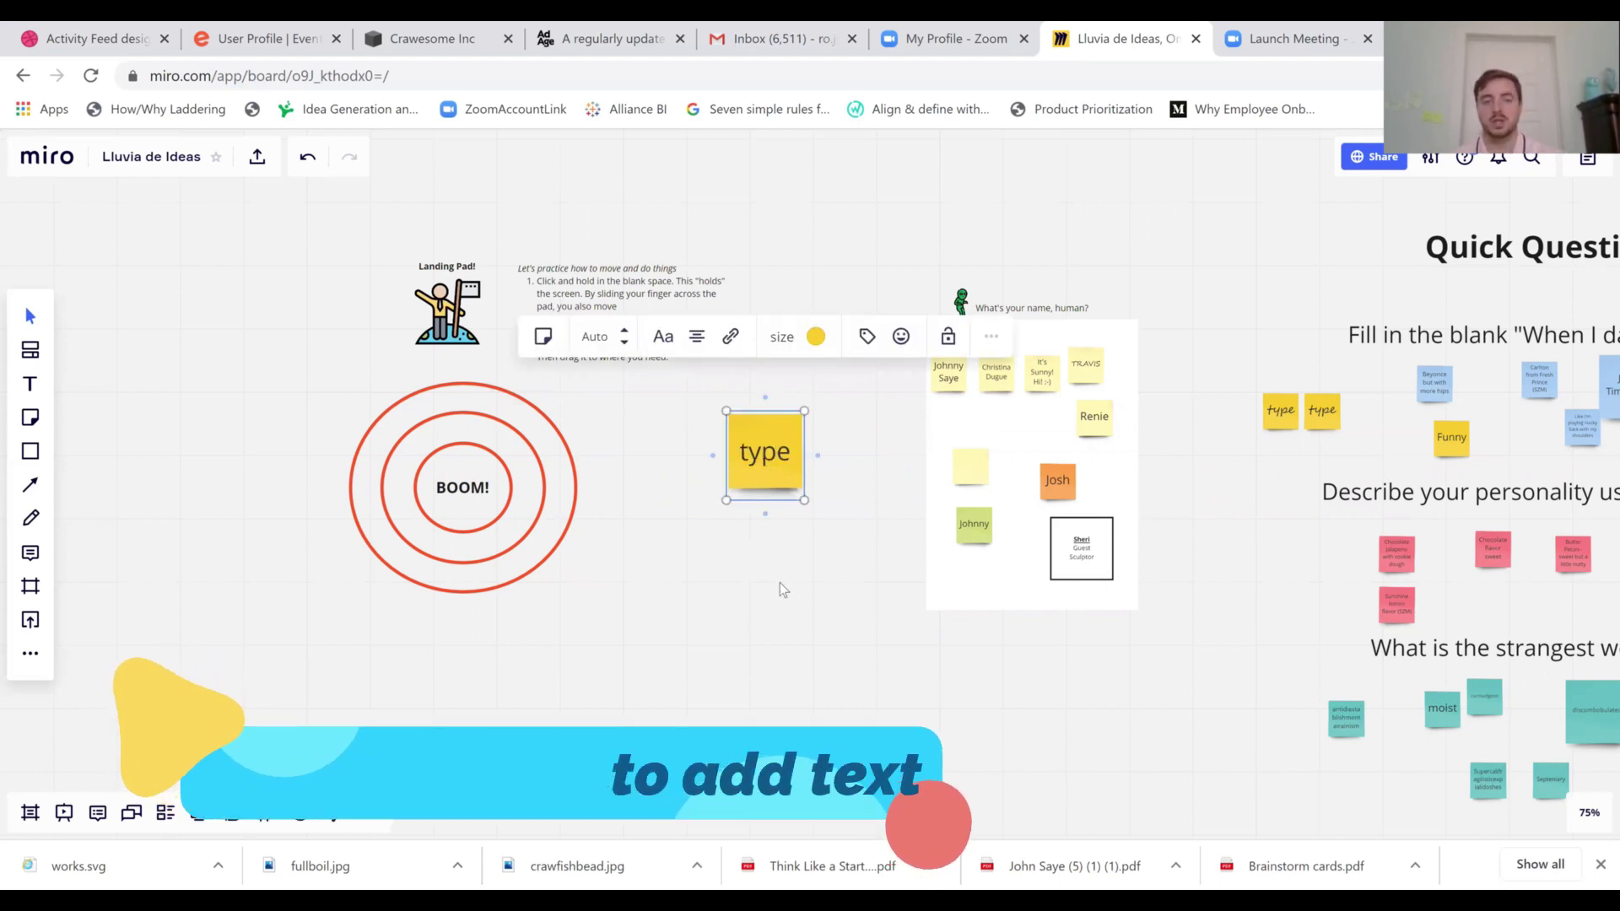
pyautogui.click(778, 417)
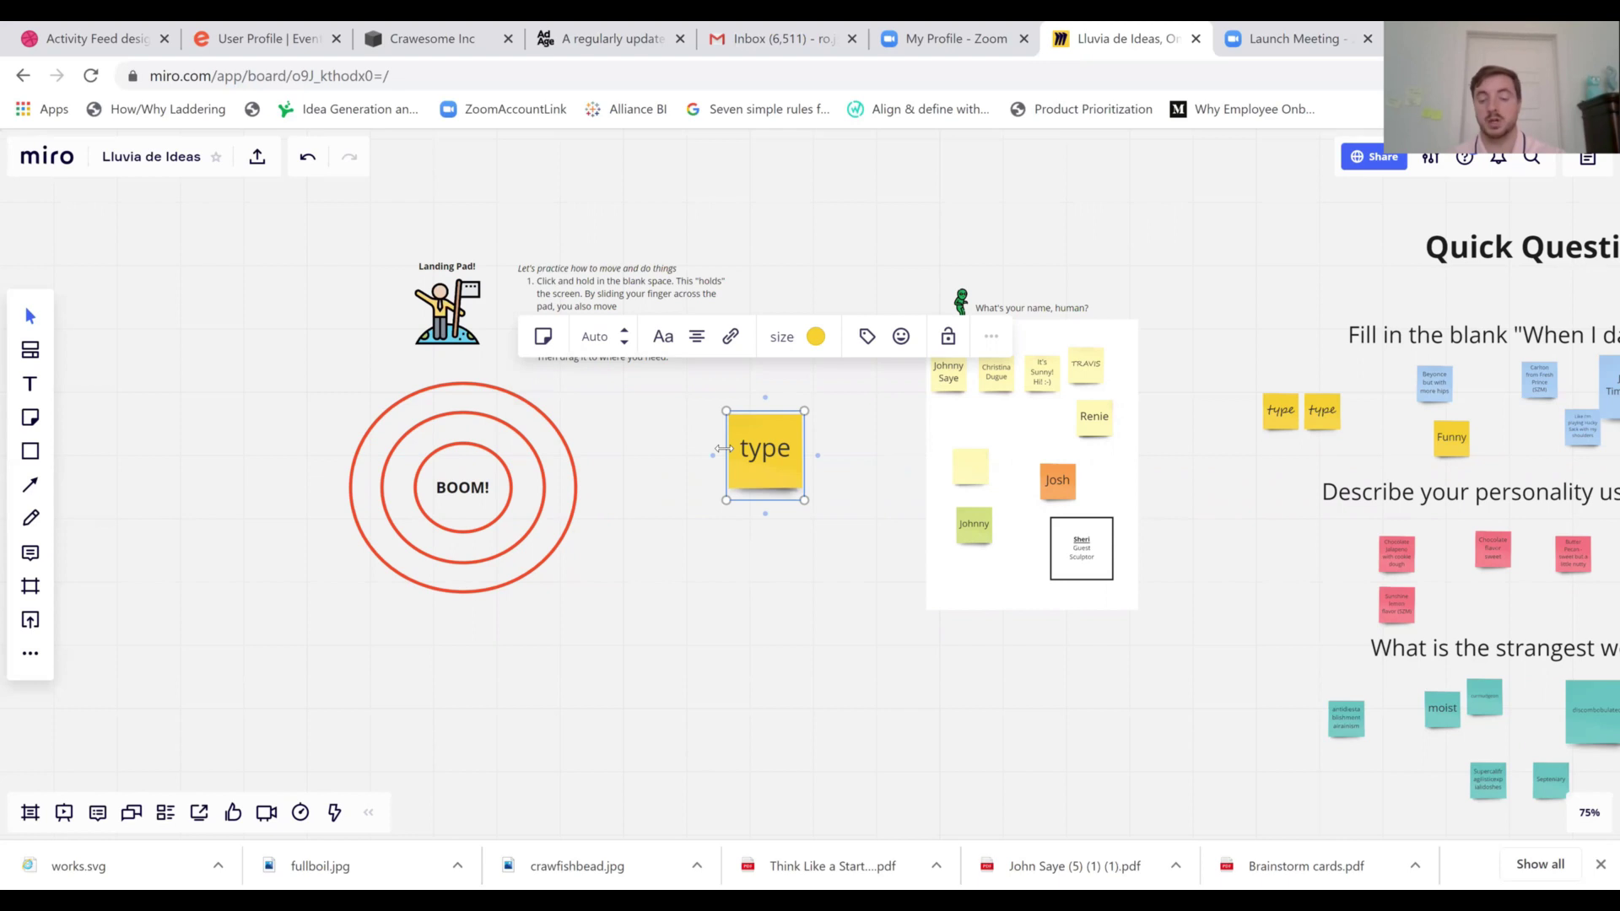
# - Paste a duplicate of the 'type' note just below it and change its wording to 'text'
pyautogui.hotkey('ctrl', 'v')
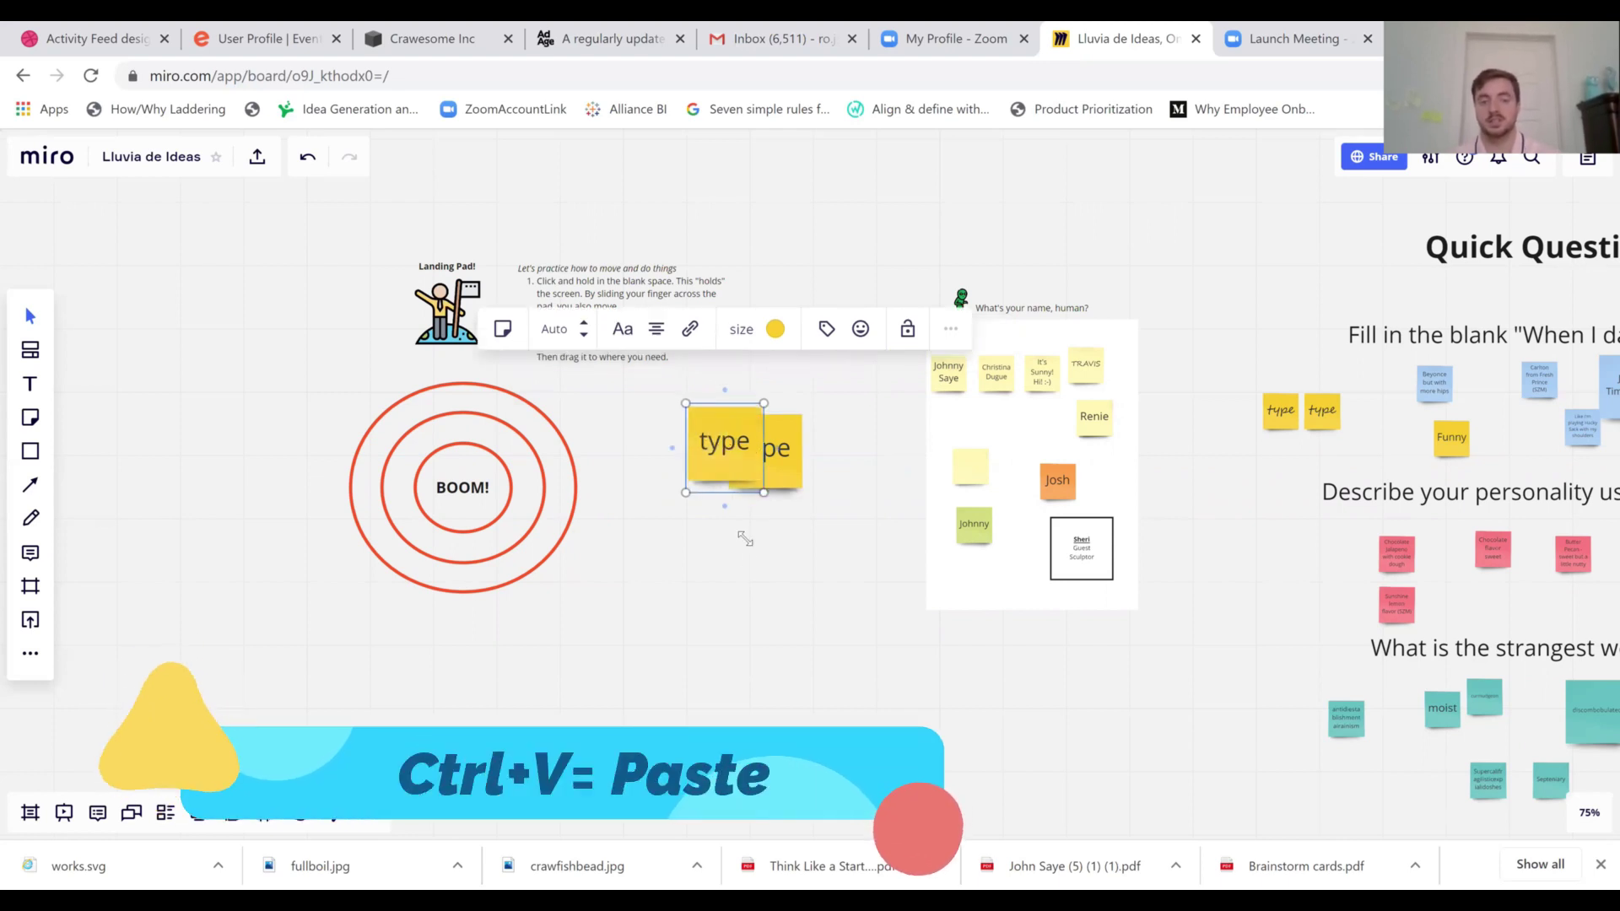
pyautogui.moveTo(729, 474); pyautogui.dragTo(773, 539)
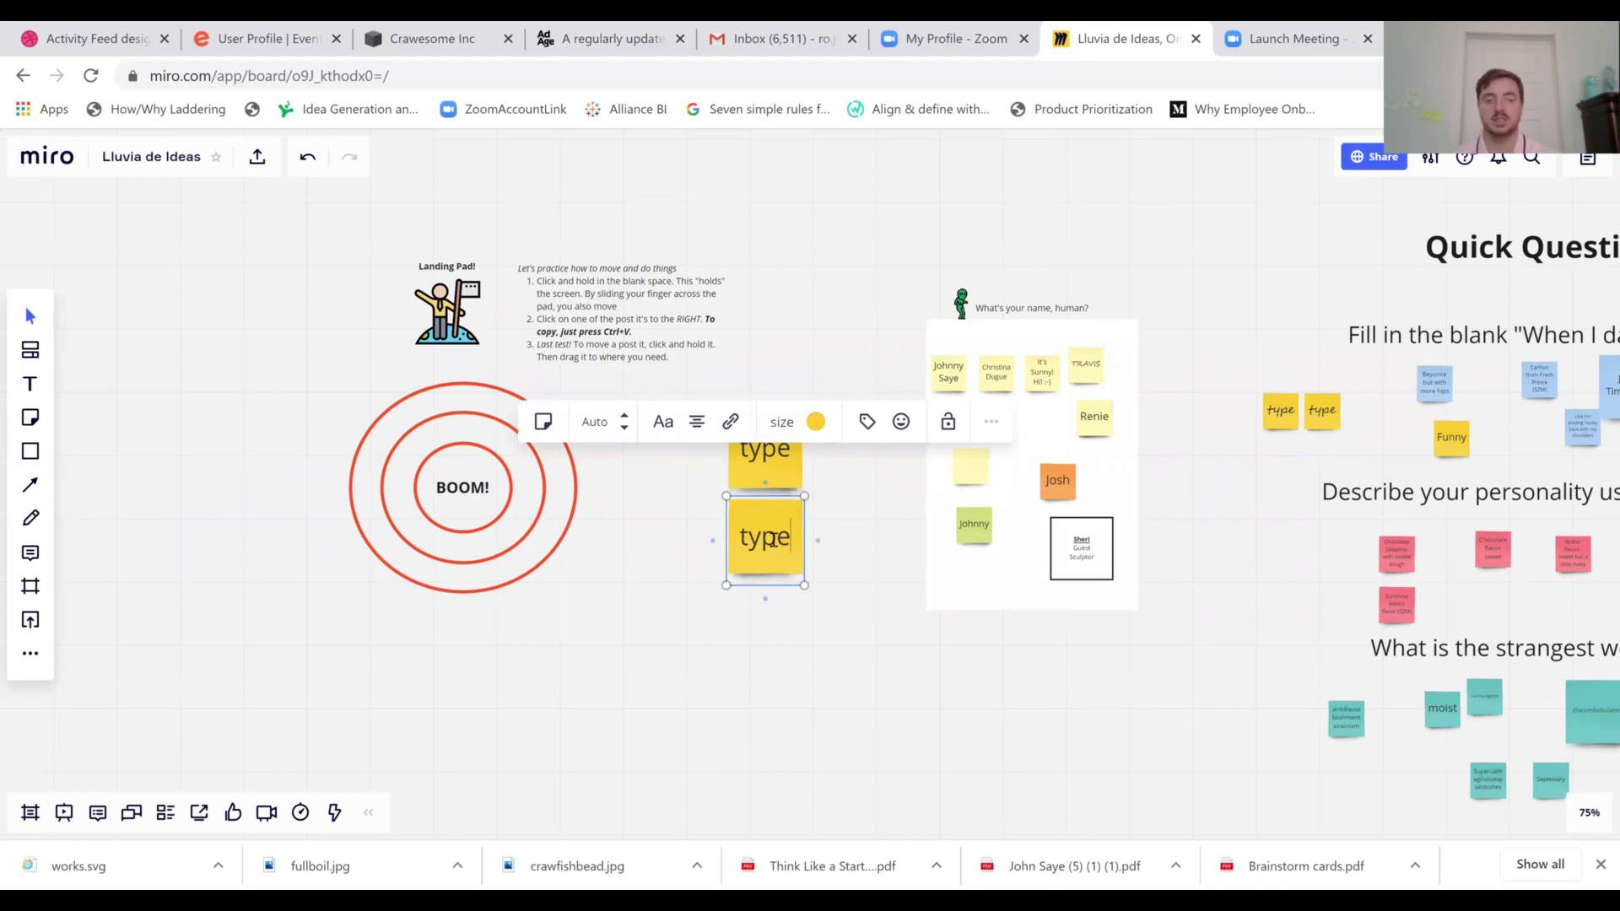
pyautogui.doubleClick(773, 539)
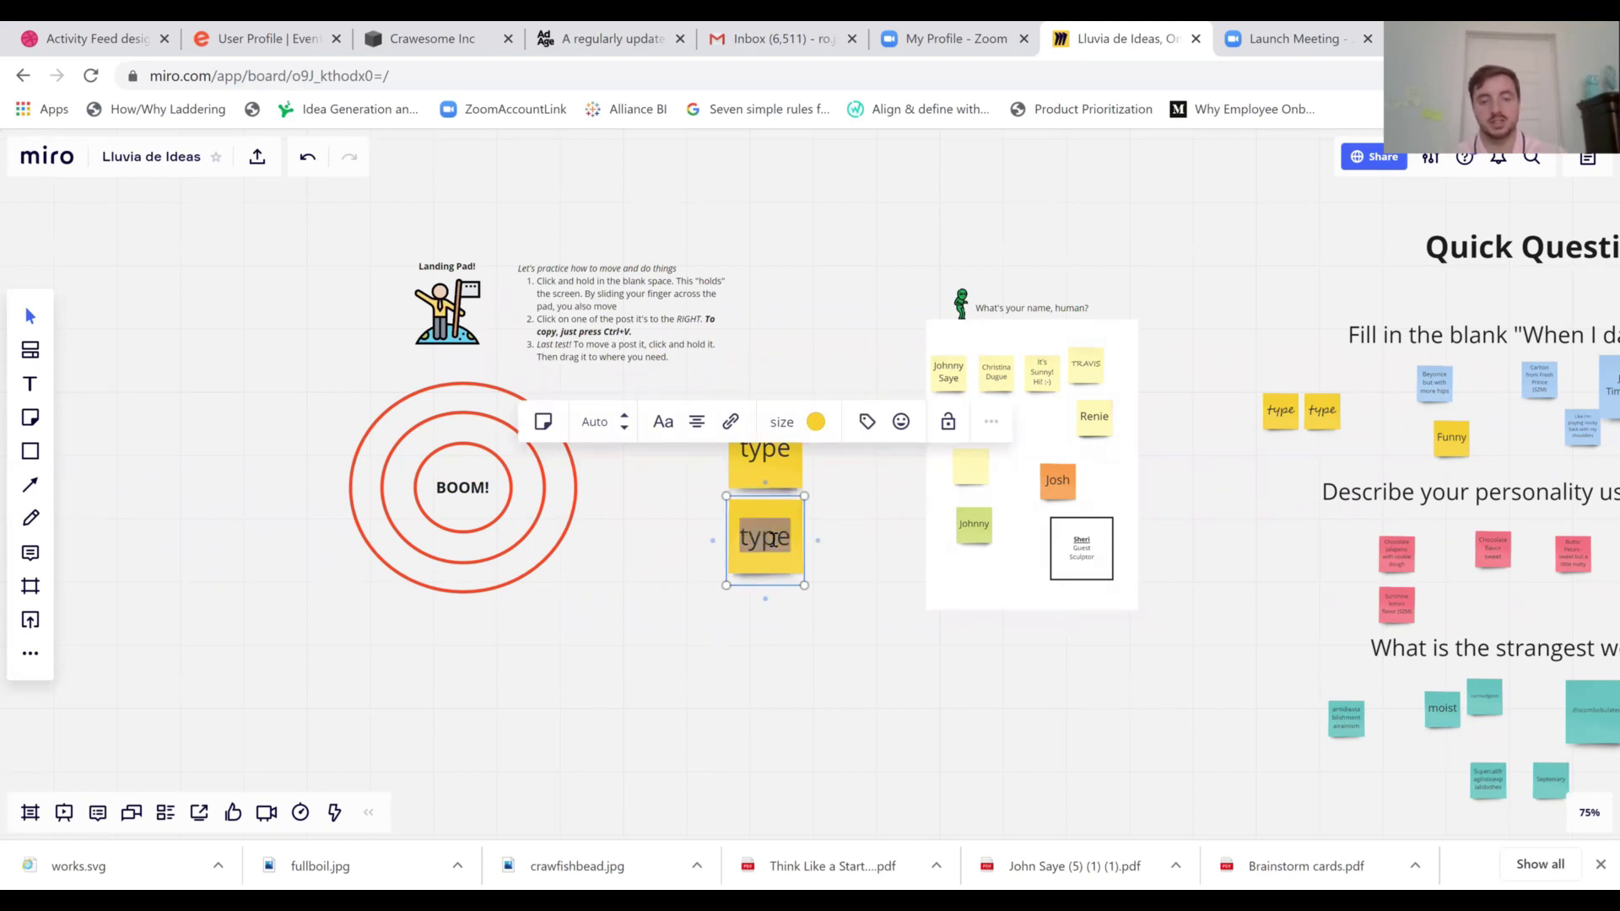
pyautogui.write('text')
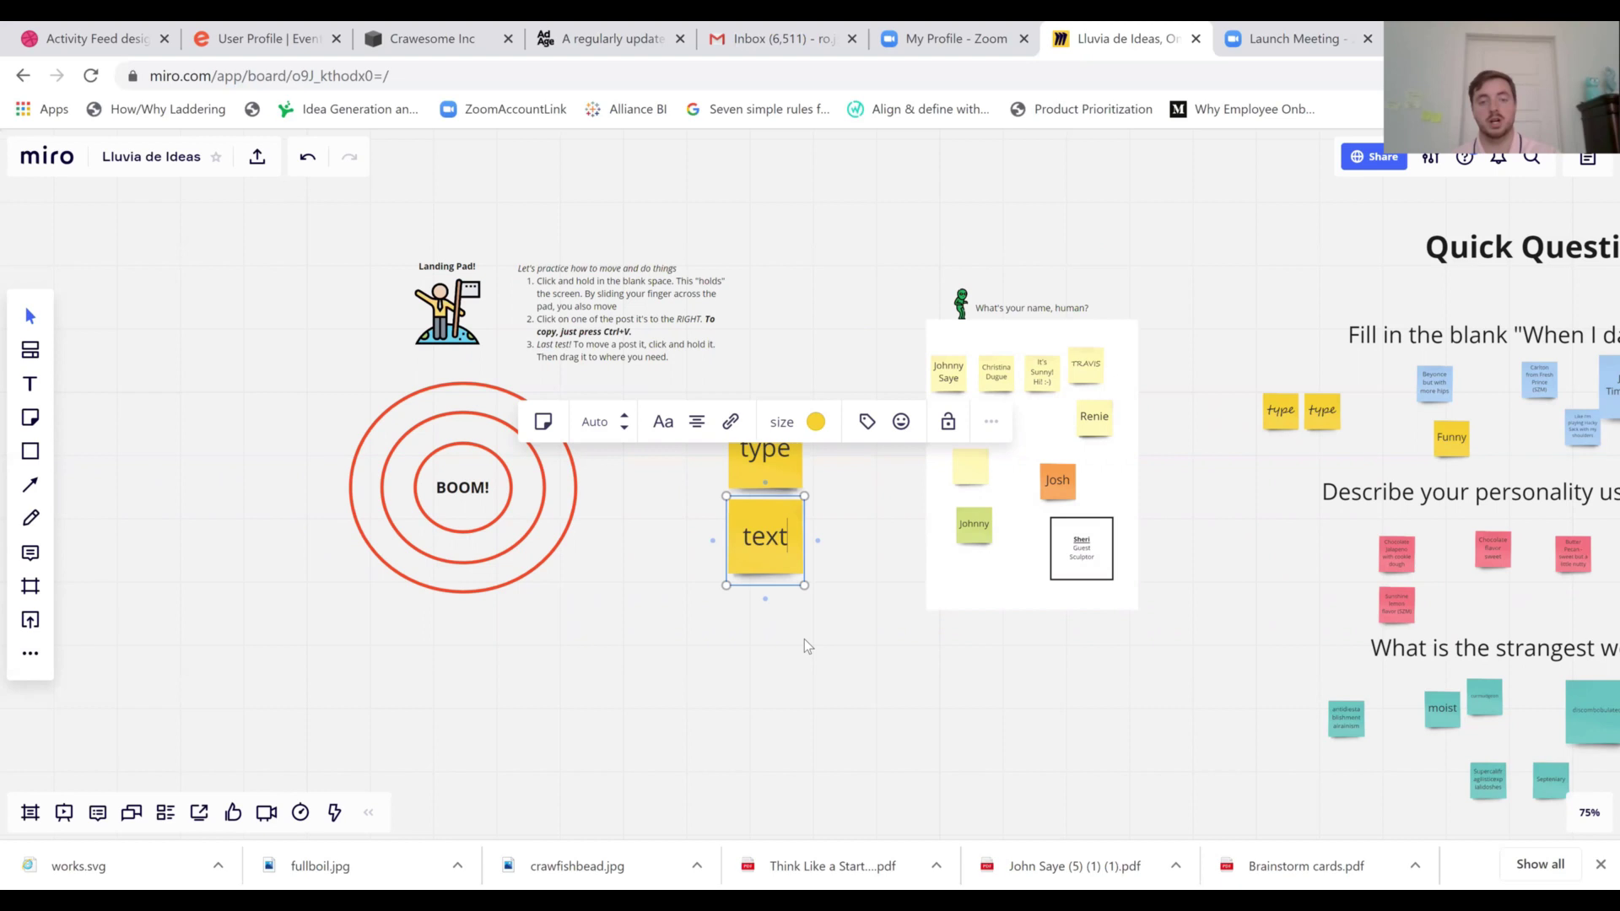
pyautogui.click(803, 640)
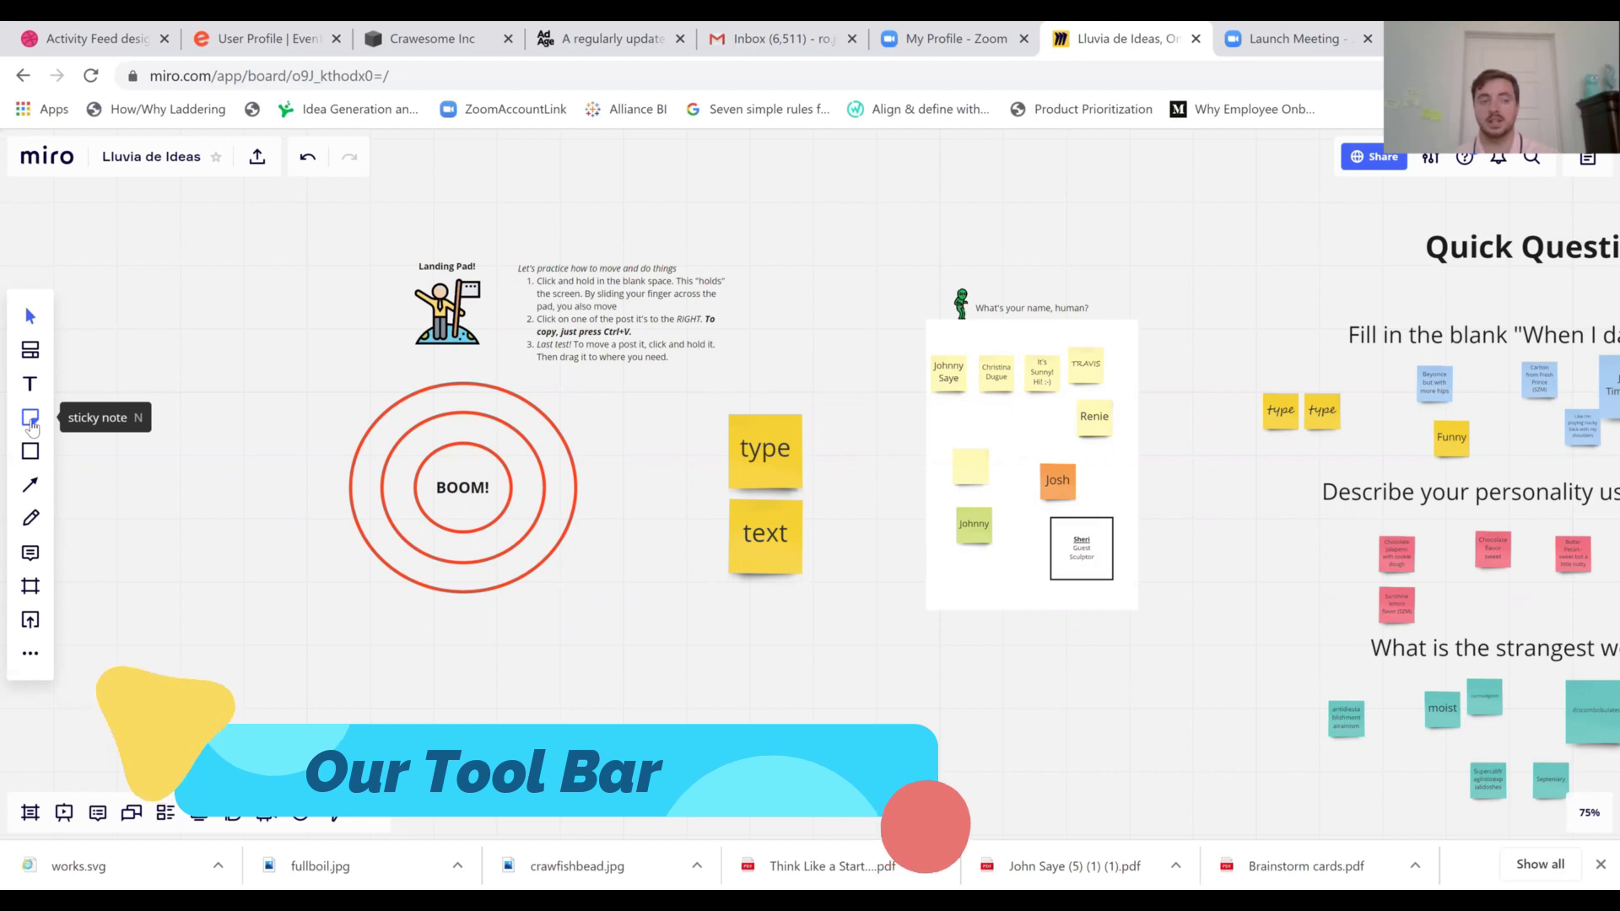
# - Add a light-green sticky note reading 'Go!' above the 'type' and 'text' notes
pyautogui.click(30, 422)
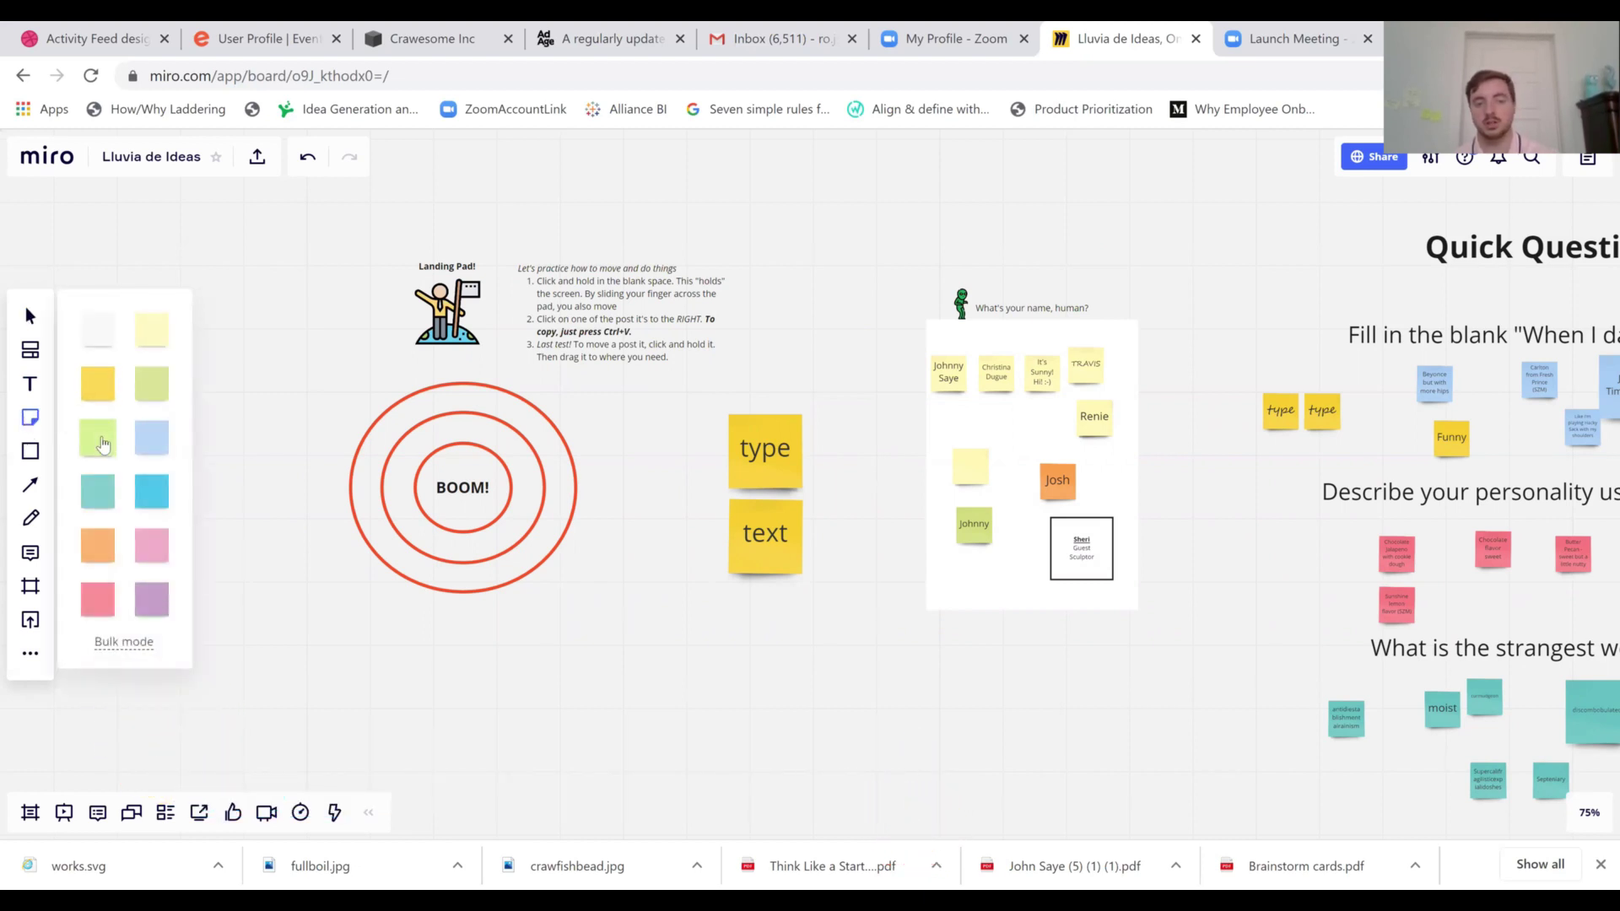
pyautogui.click(101, 443)
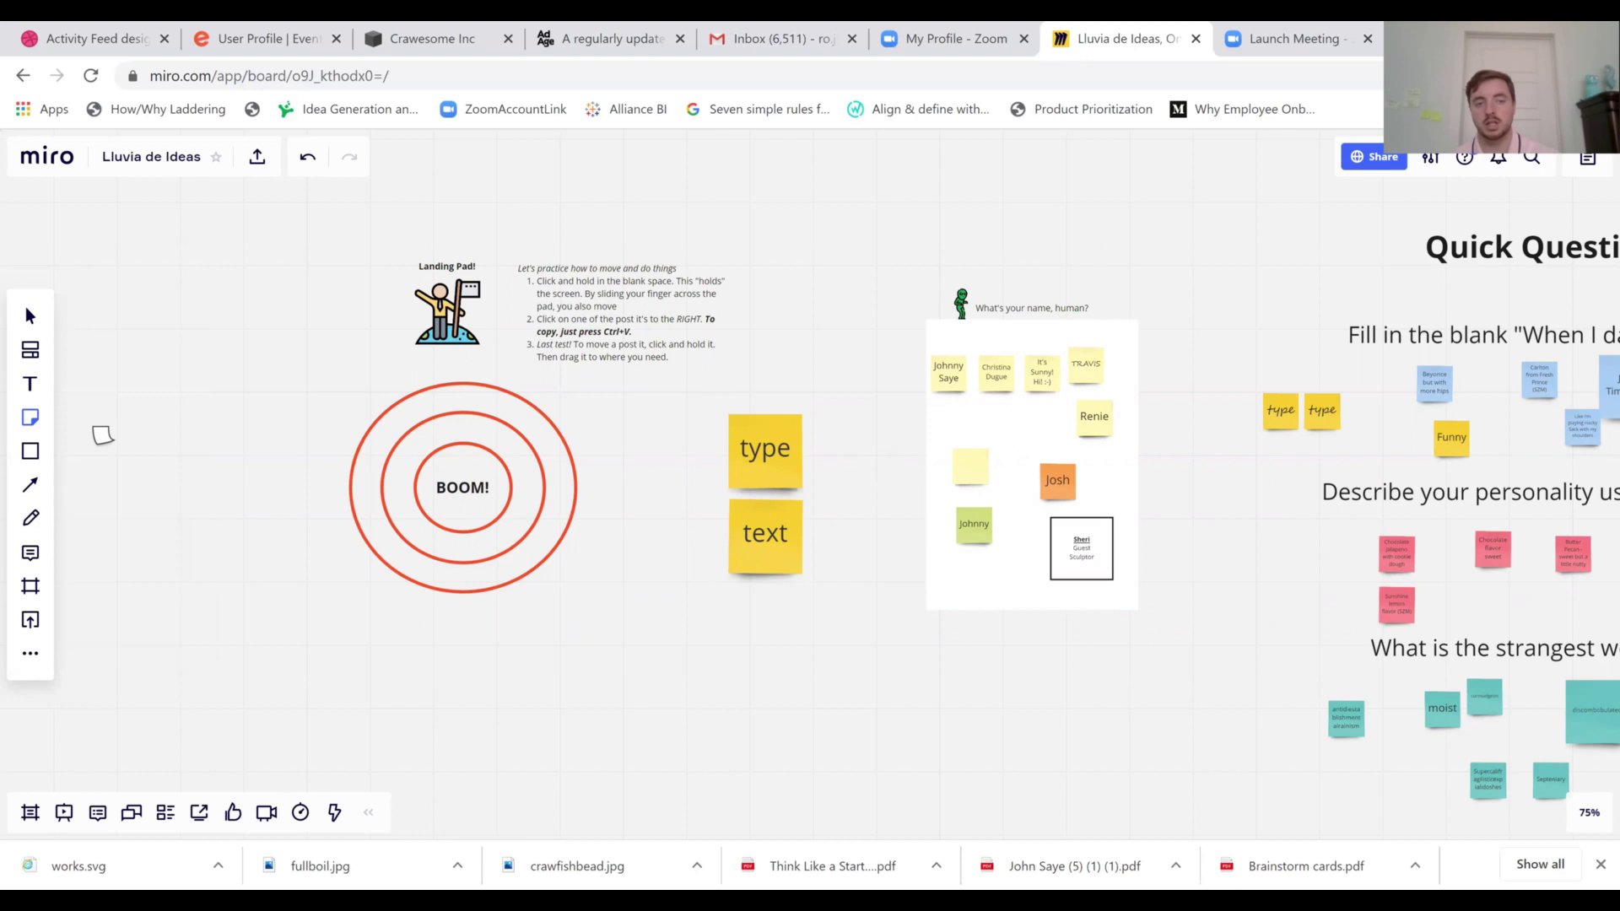
pyautogui.click(839, 237)
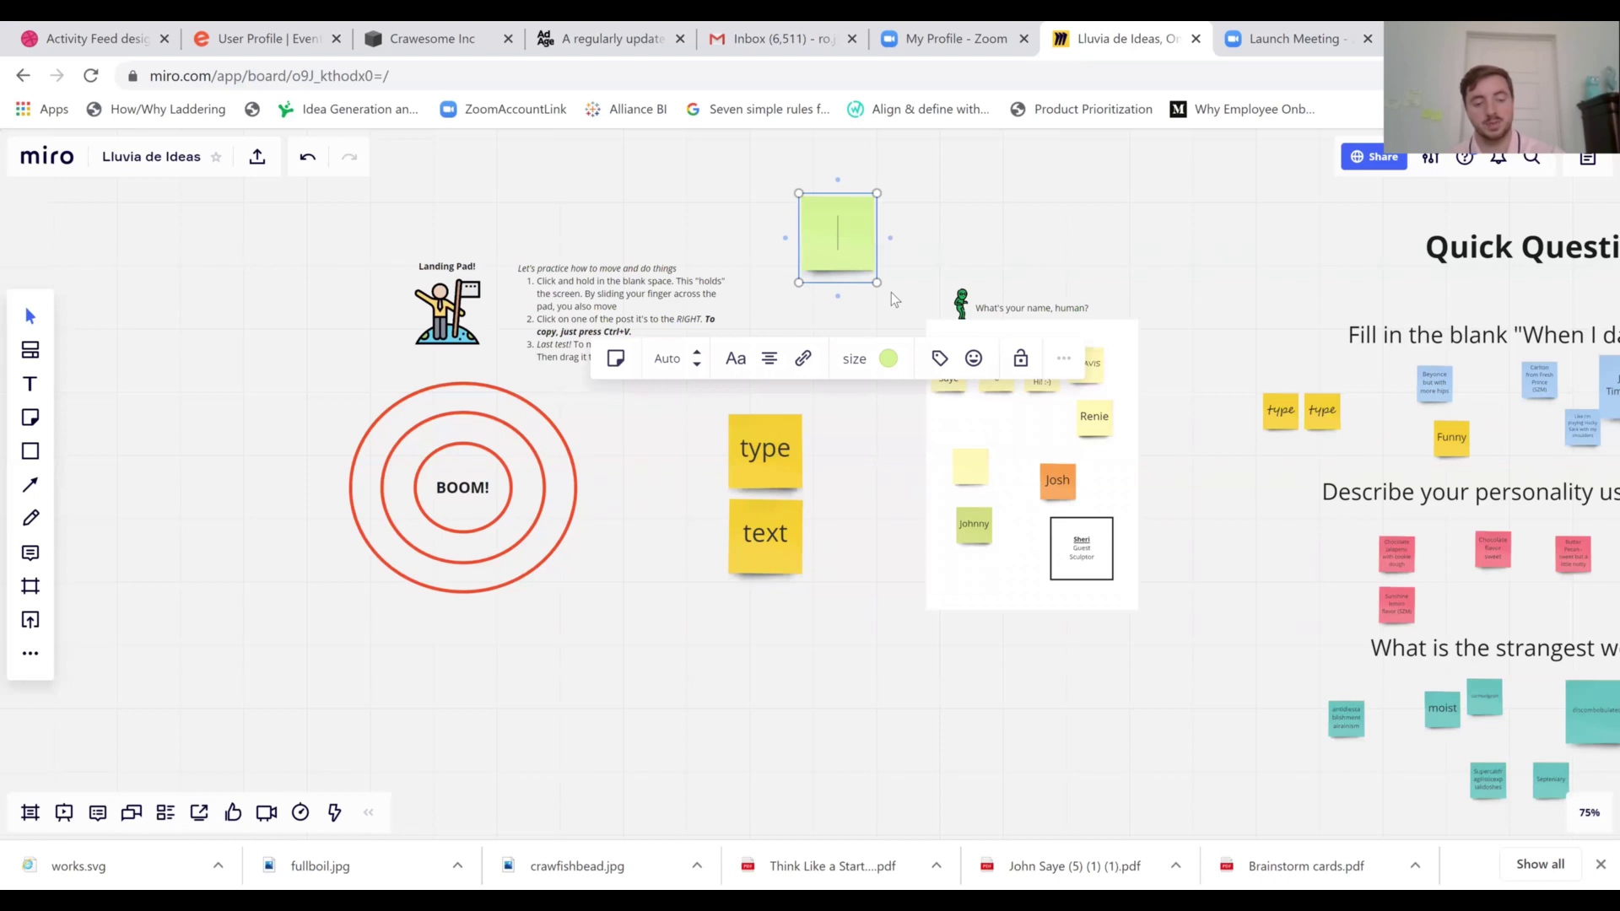
pyautogui.write('Go@Go@')
pyautogui.press('BackSpace')
pyautogui.write('!')
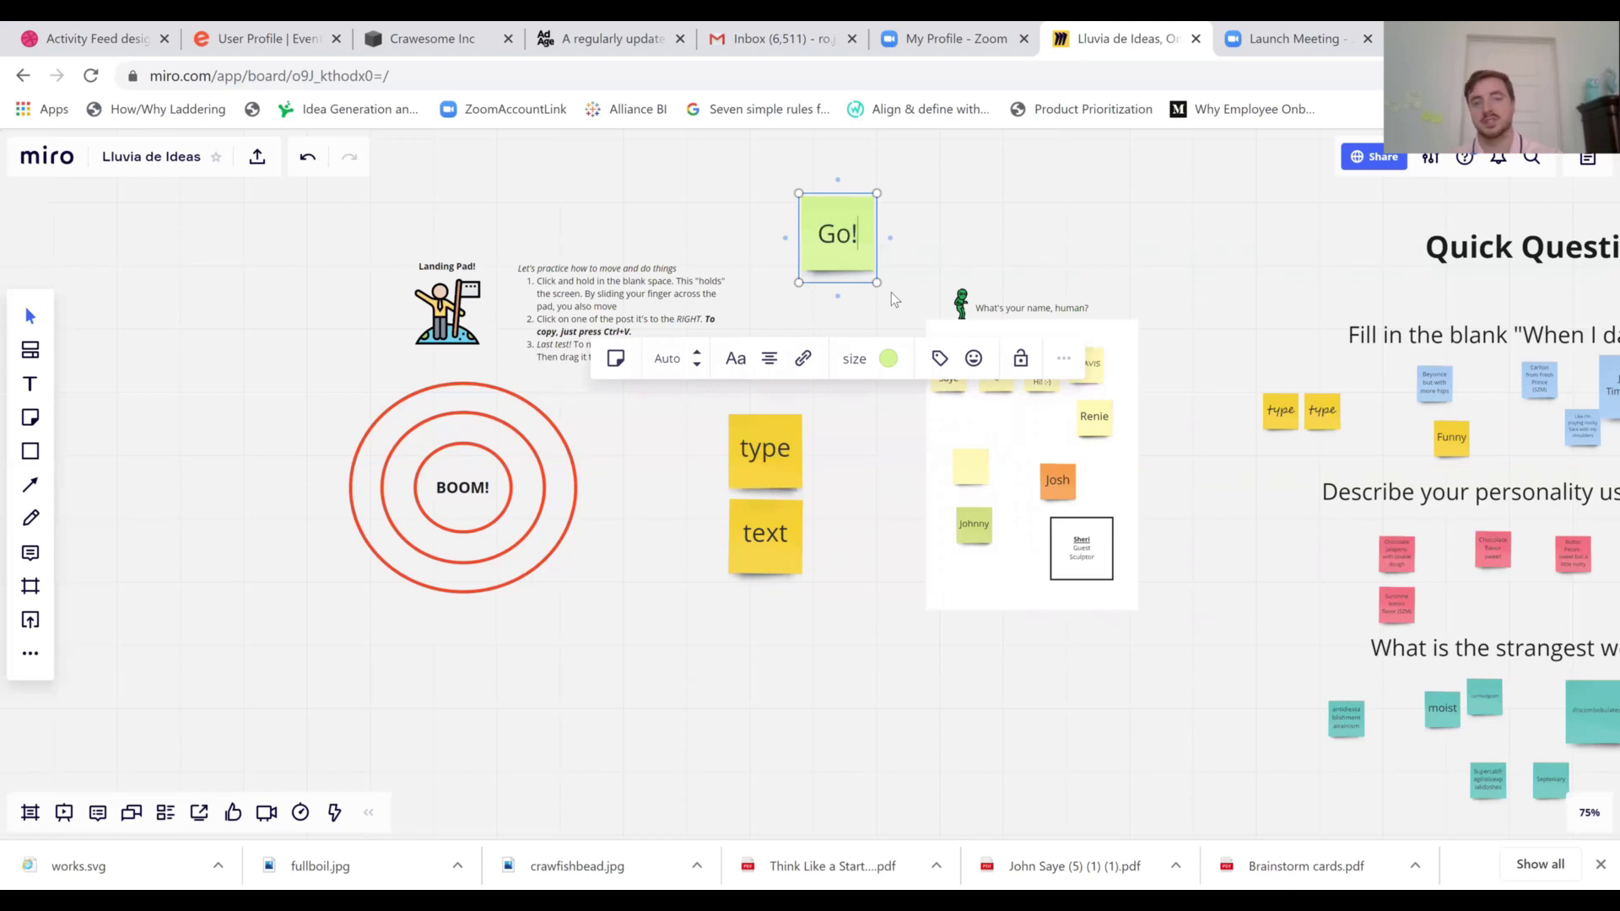
pyautogui.click(974, 194)
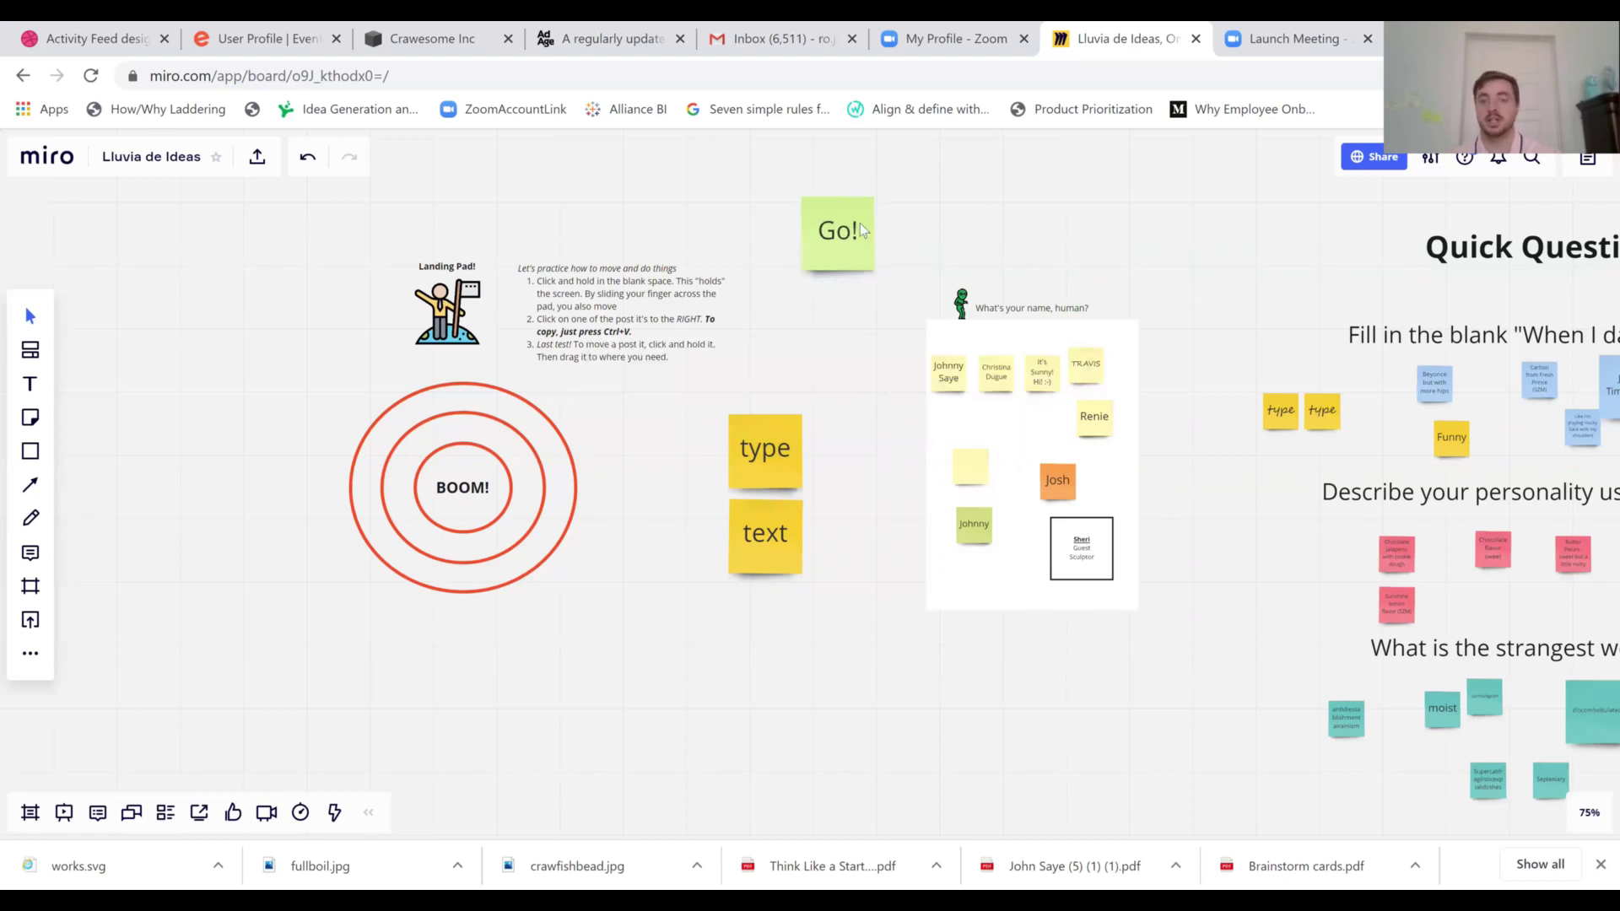
pyautogui.click(859, 223)
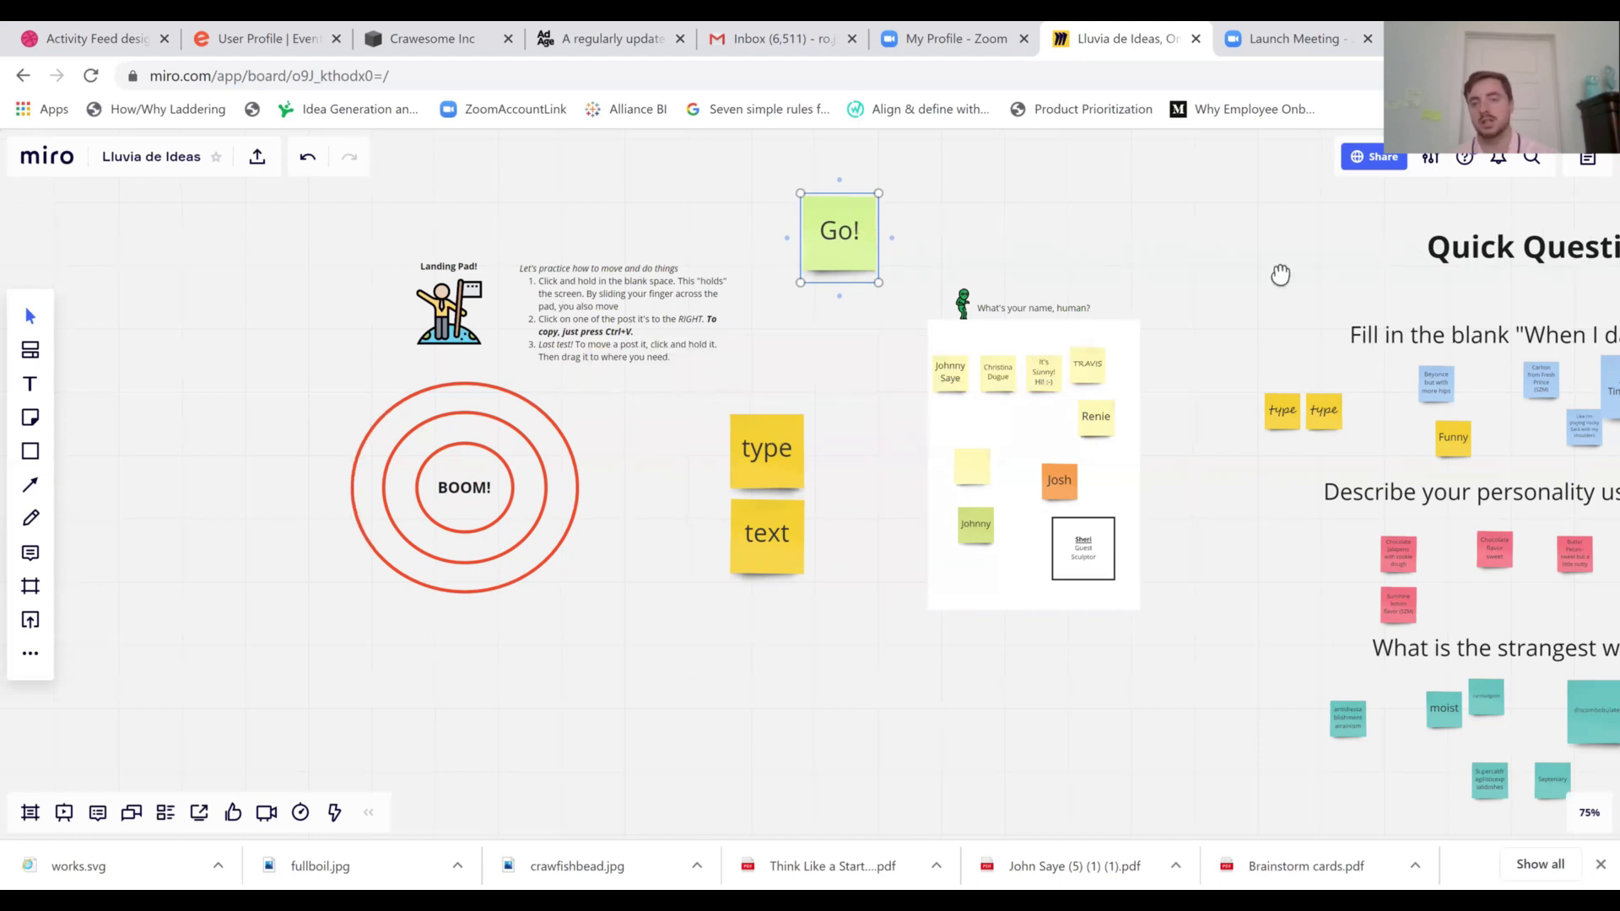
# - Drag the green 'Go!' note across the board to just below 'Let's Go!!!' next to START
pyautogui.hscroll(-5, 1229, 268)
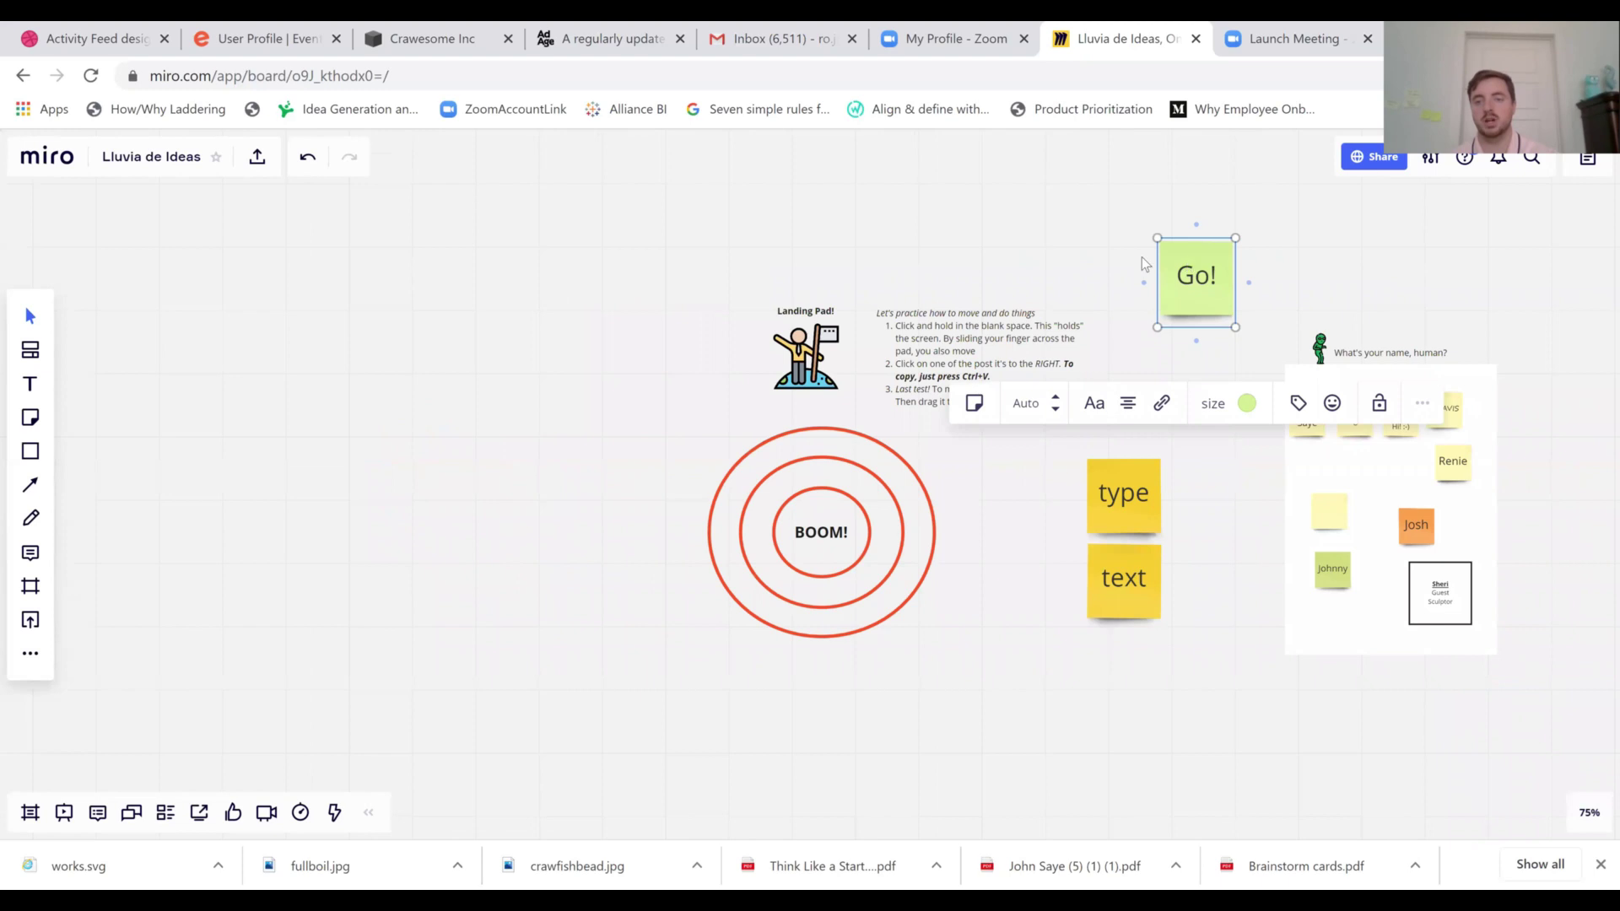
pyautogui.moveTo(1188, 273); pyautogui.dragTo(1388, 393)
pyautogui.moveTo(1349, 557); pyautogui.dragTo(1353, 575)
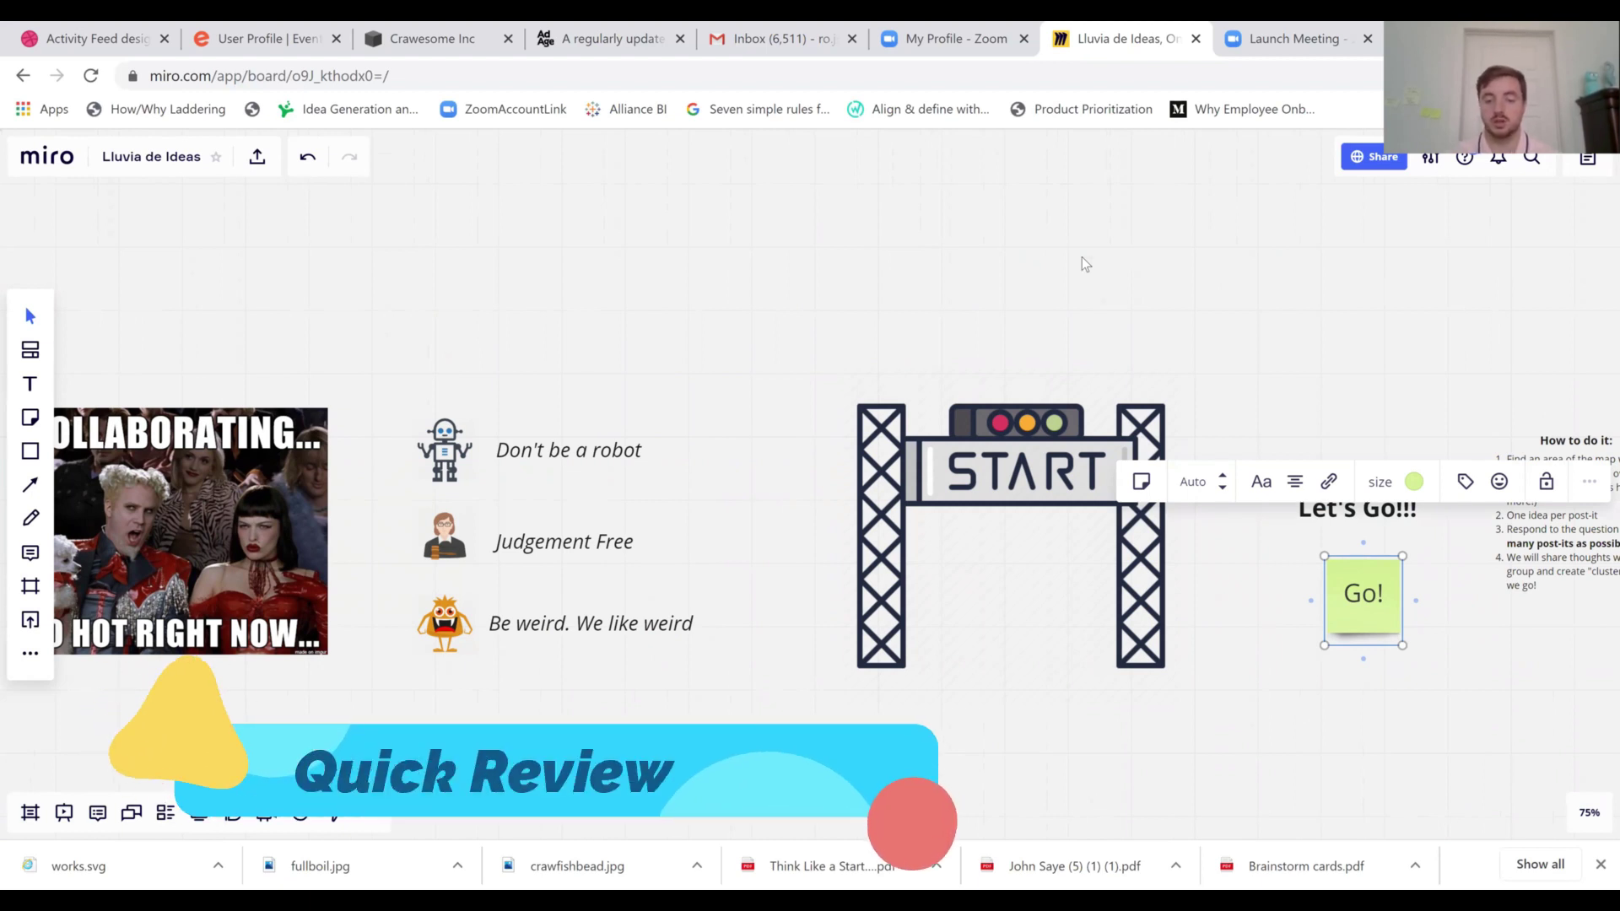
pyautogui.hotkey('ctrl', '+')
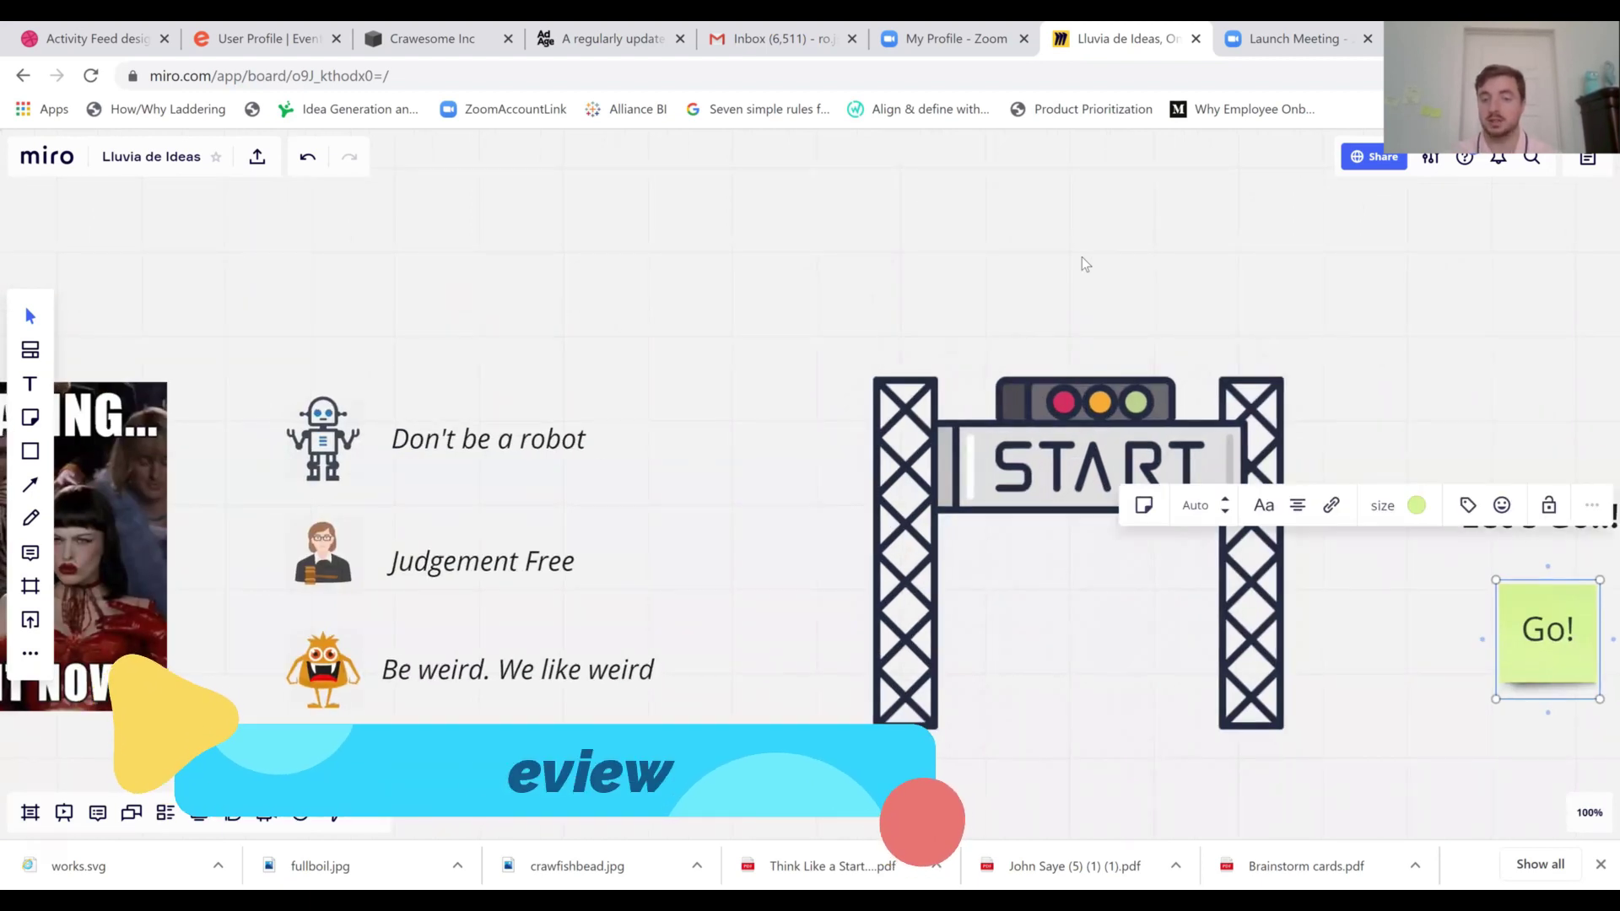
pyautogui.hotkey('ctrl', '-')
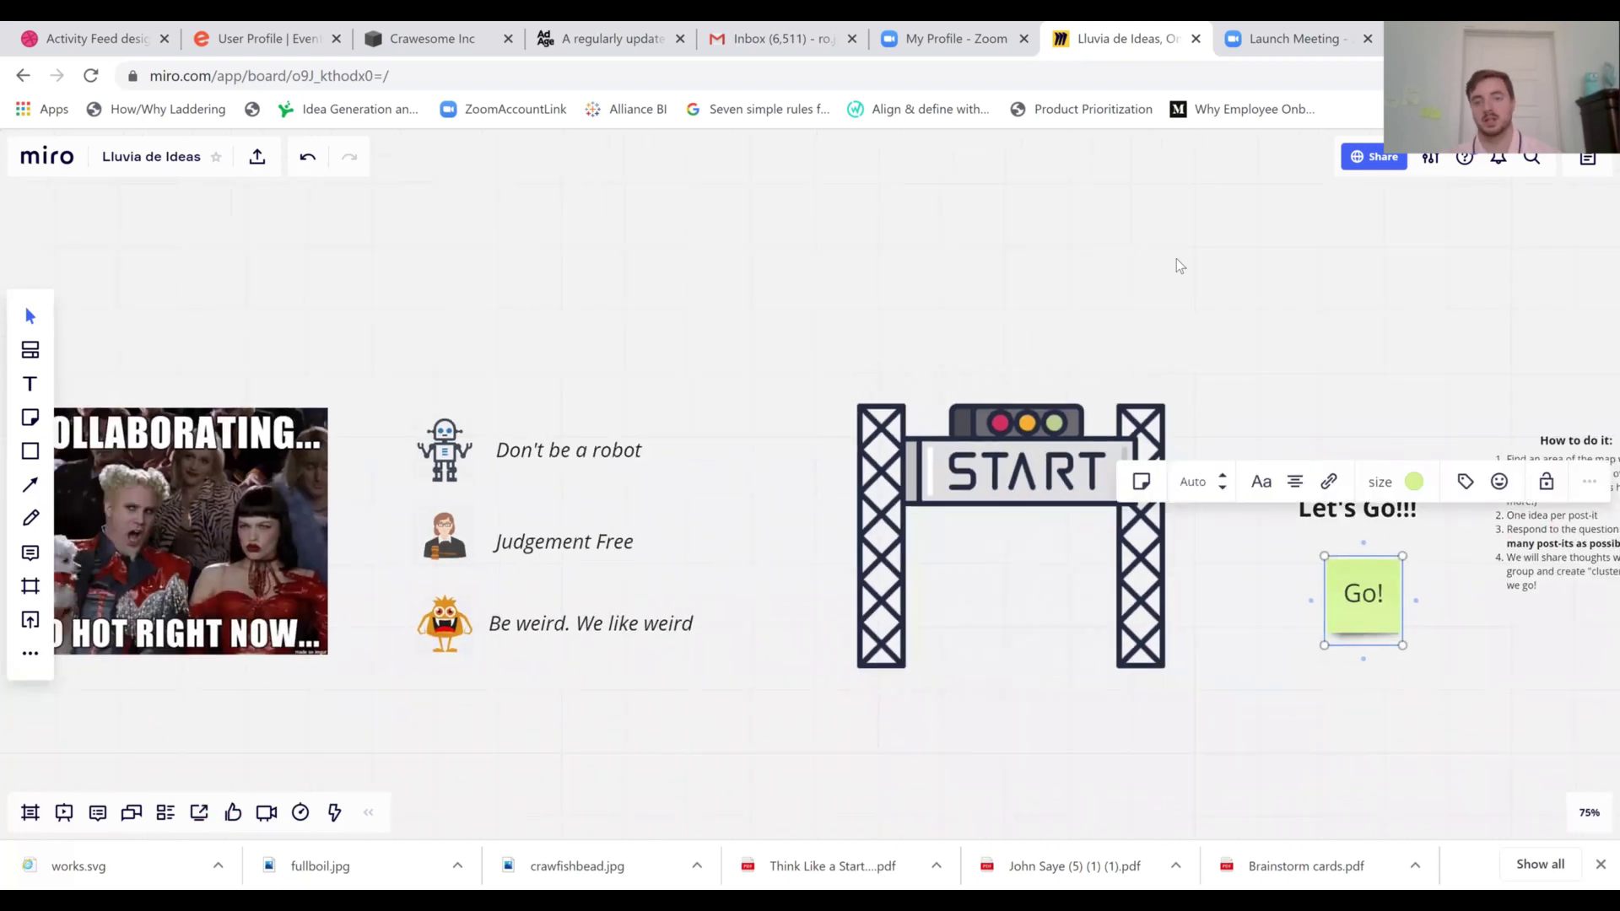
pyautogui.moveTo(1176, 258); pyautogui.dragTo(1079, 262)
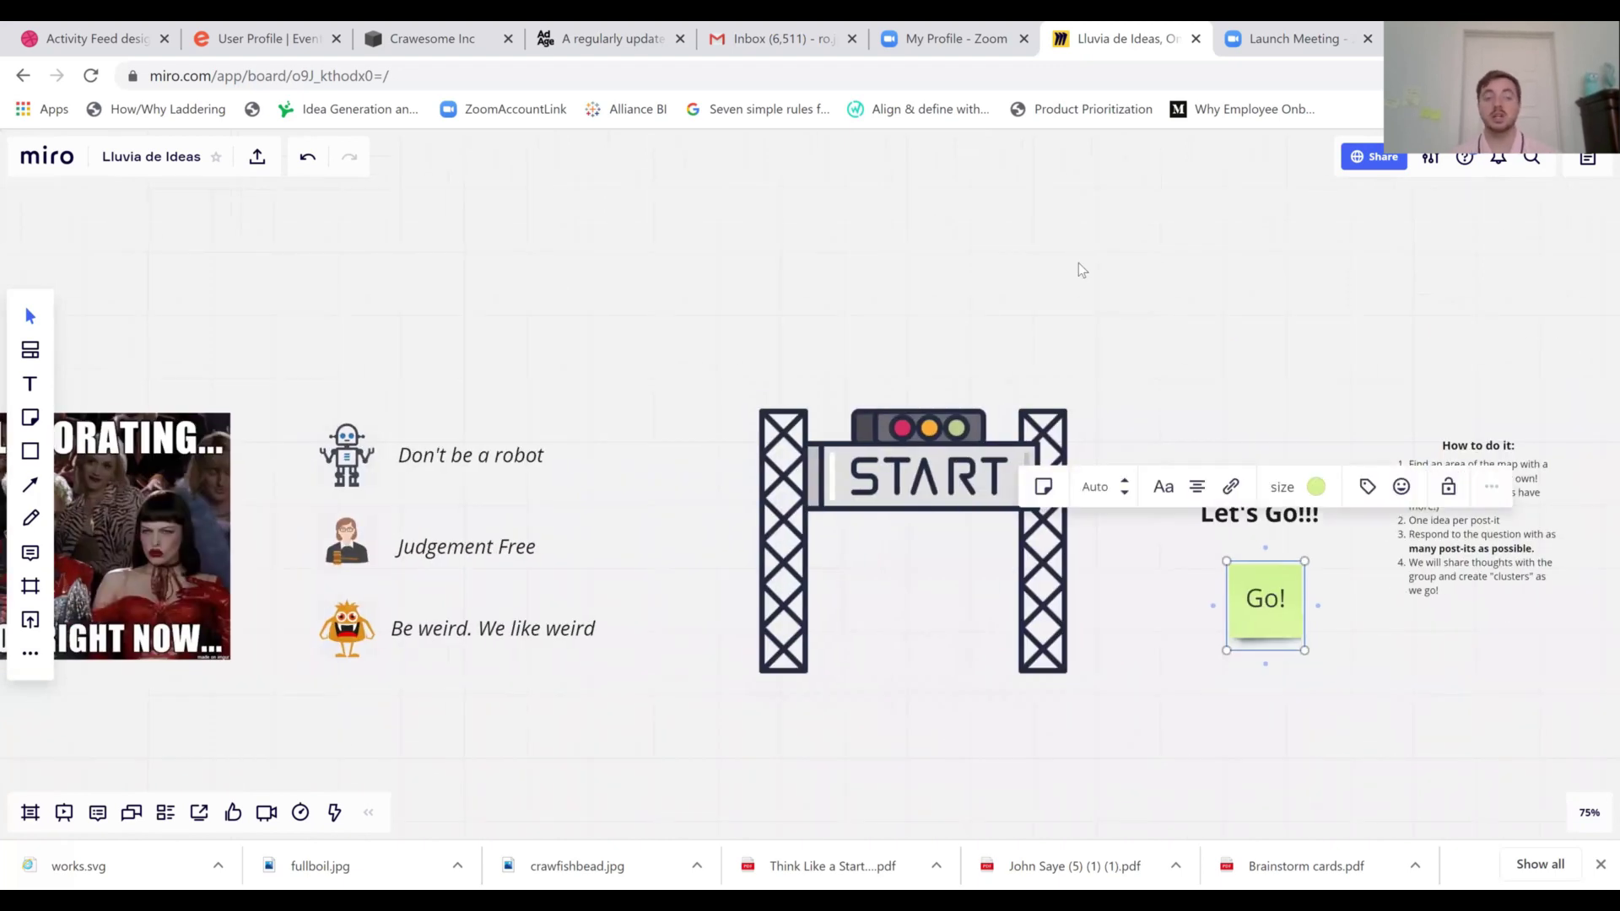